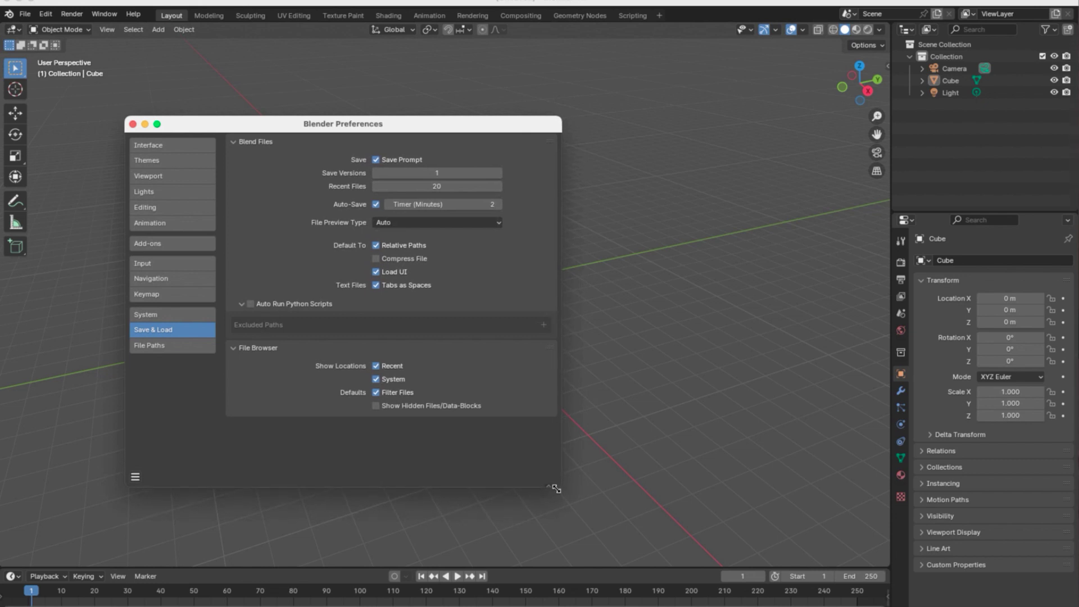
Review the System, Save & Load, Interface, Themes and Viewport preferences, including the Viewport Selection settings, and close the preferences
{"action": "left_click", "coordinate": [167, 315]}
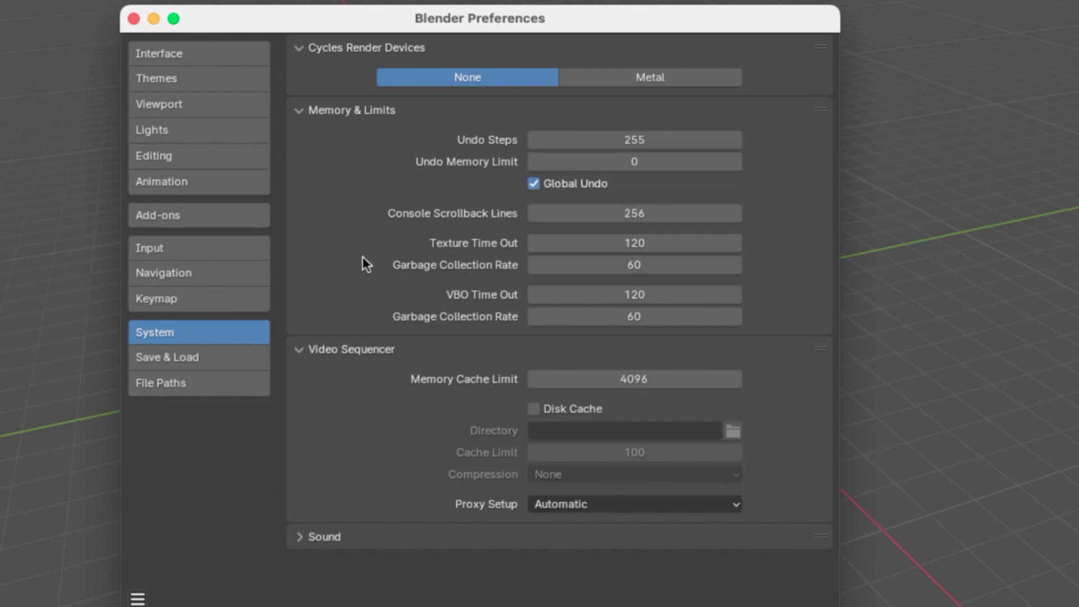
{"action": "left_click", "coordinate": [199, 361]}
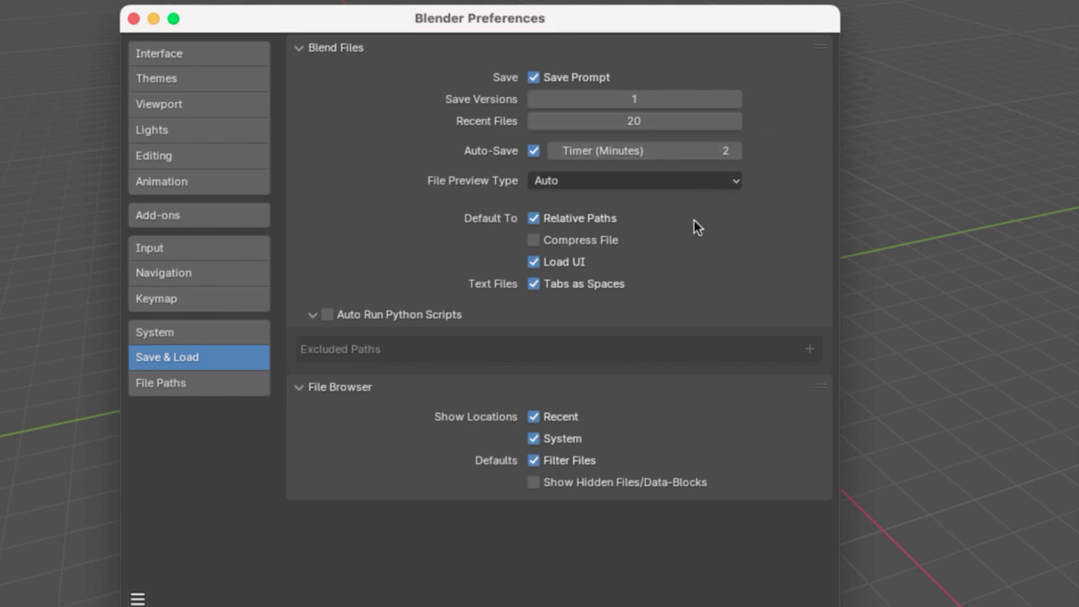
{"action": "left_click", "coordinate": [693, 257]}
{"action": "left_click", "coordinate": [222, 55]}
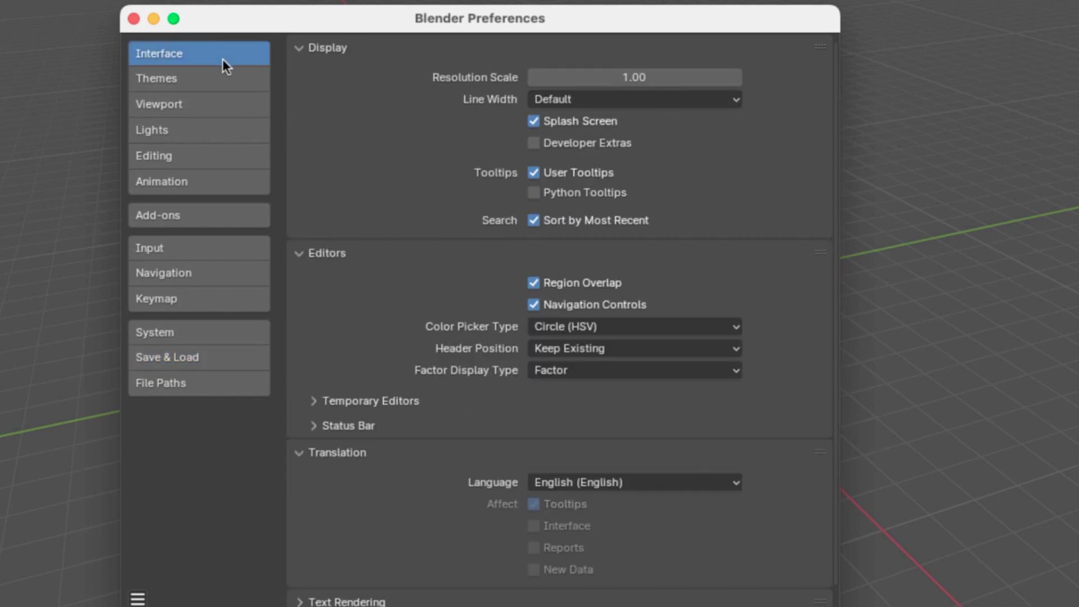
{"action": "left_click", "coordinate": [217, 83]}
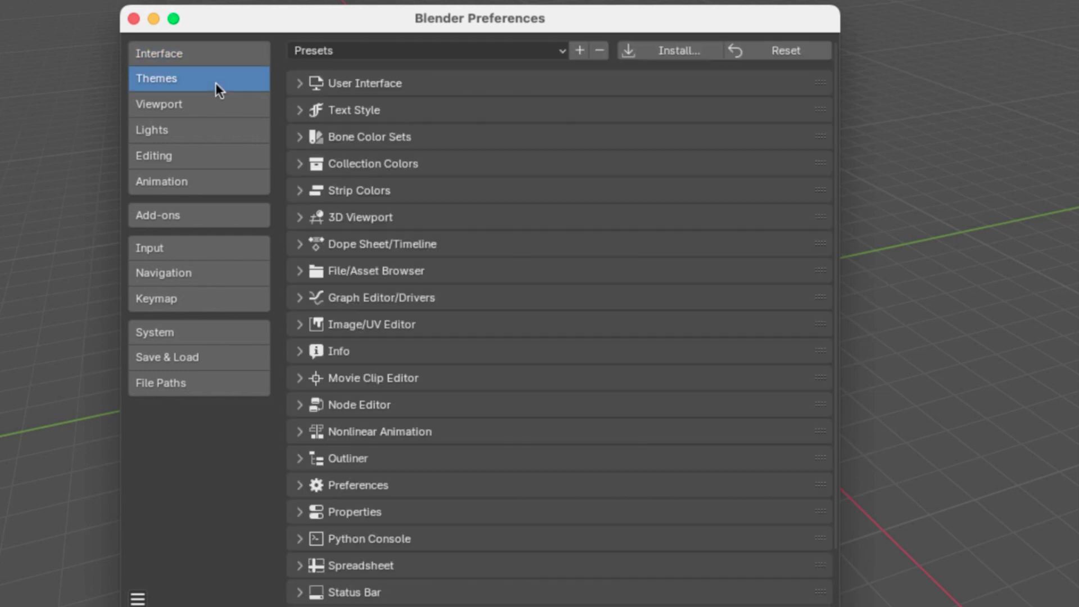
{"action": "left_click", "coordinate": [208, 103]}
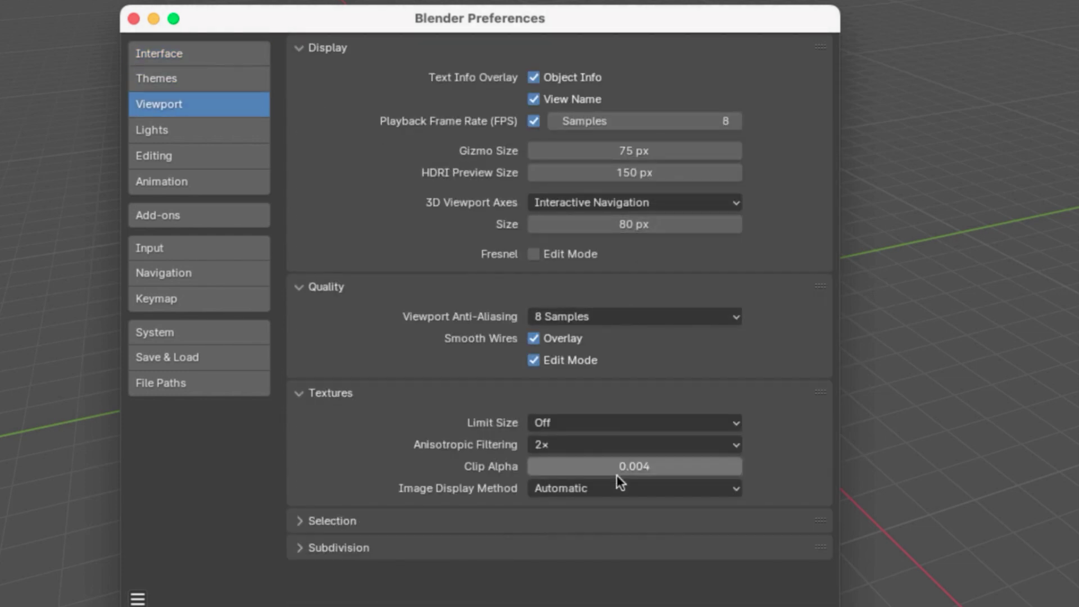
{"action": "left_click", "coordinate": [703, 525]}
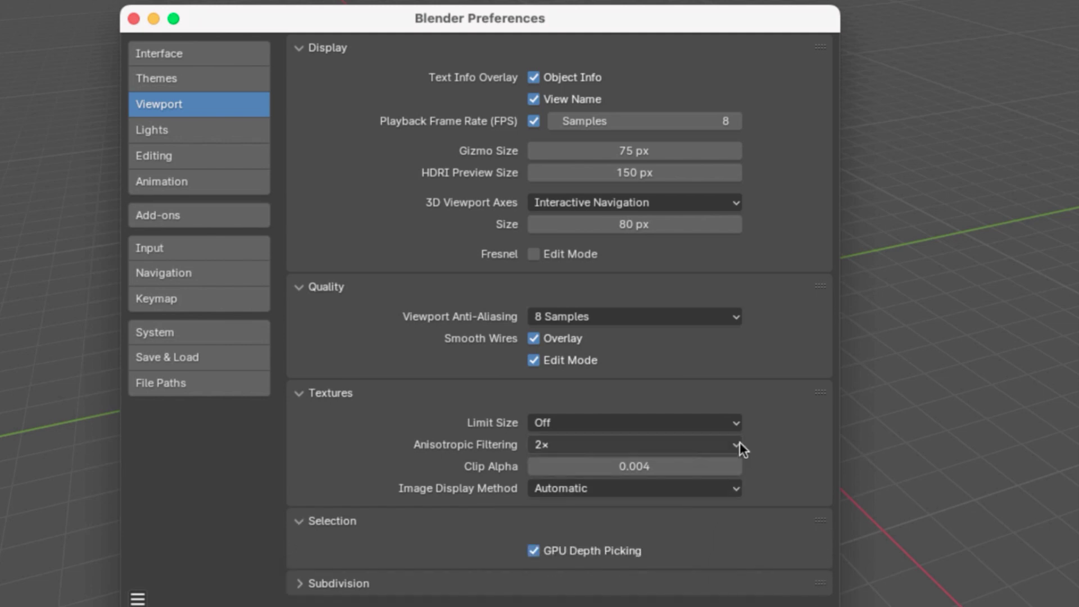
{"action": "left_click", "coordinate": [134, 19]}
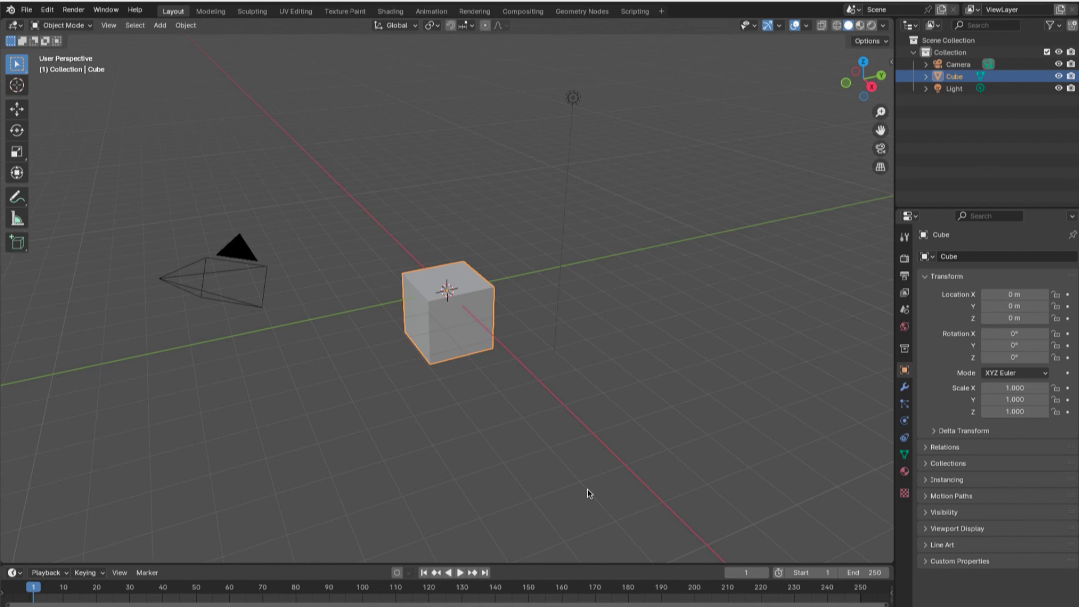
Reselect the cube and move it freely in two passes to about X 0.71 m, Y 2.20 m, Z 0.47 m
{"action": "left_click", "coordinate": [465, 392]}
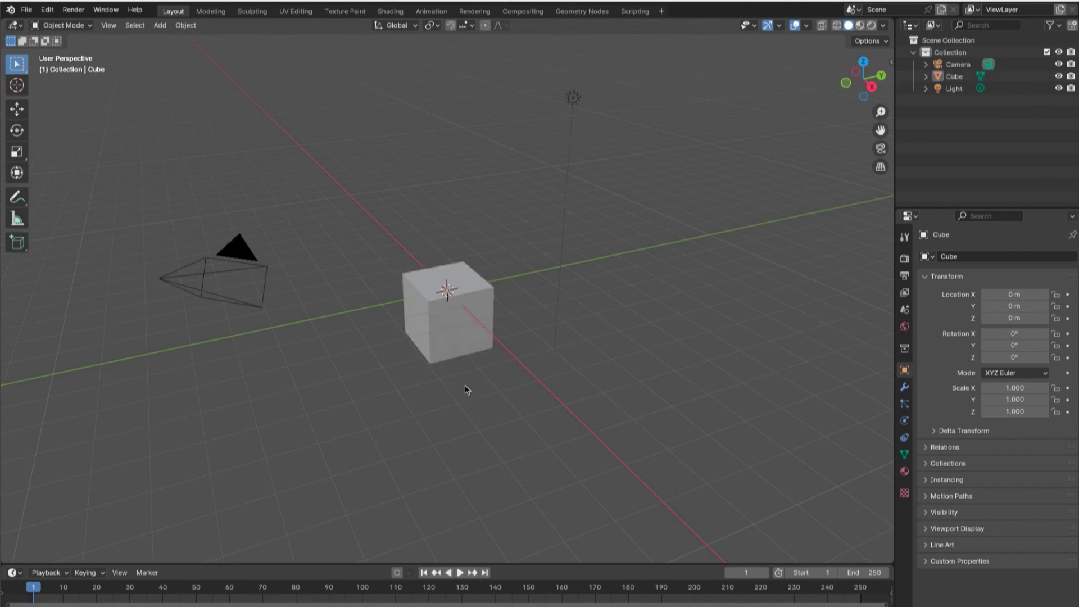
{"action": "left_click", "coordinate": [452, 326]}
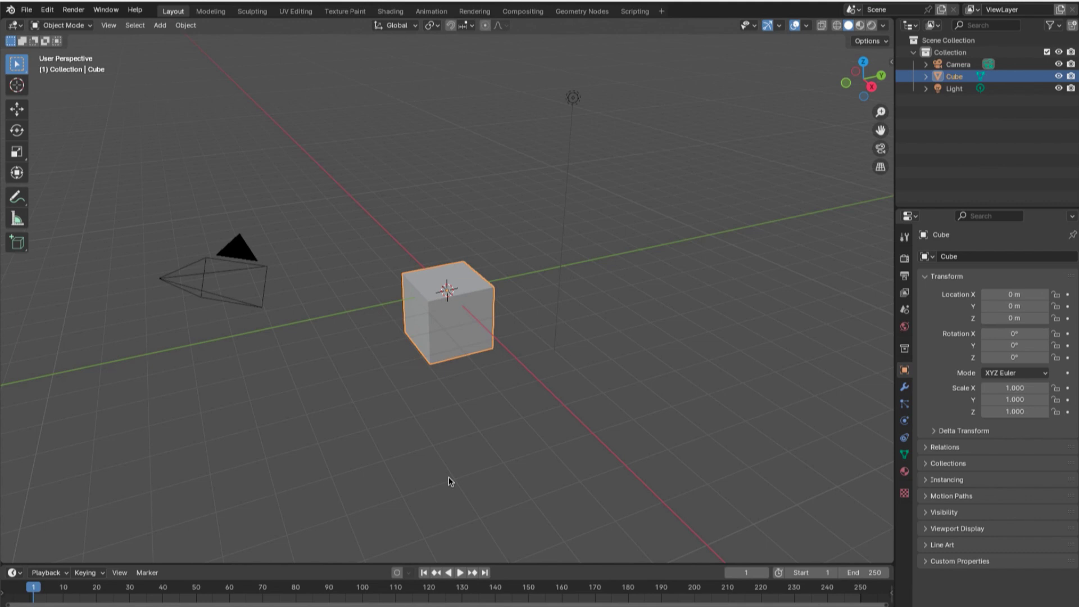
{"action": "key", "text": "g"}
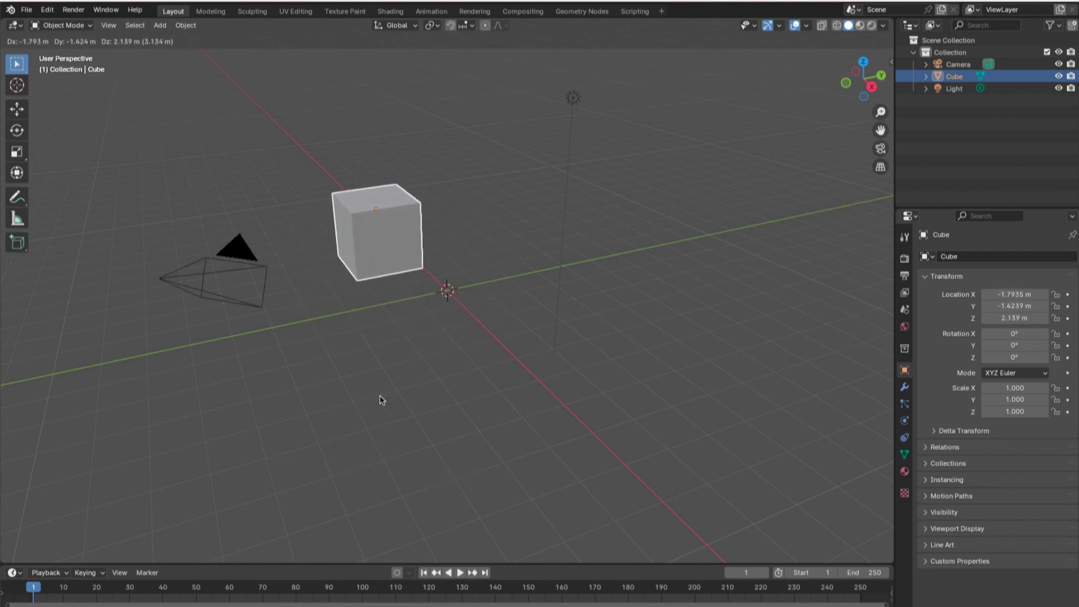
{"action": "left_click", "coordinate": [448, 393]}
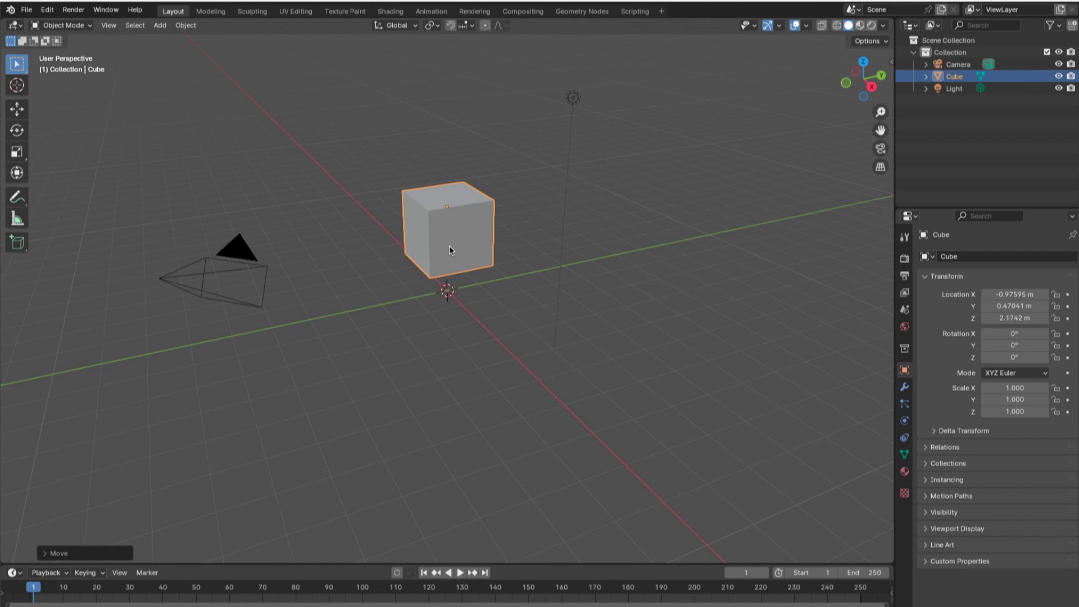
{"action": "key", "text": "g"}
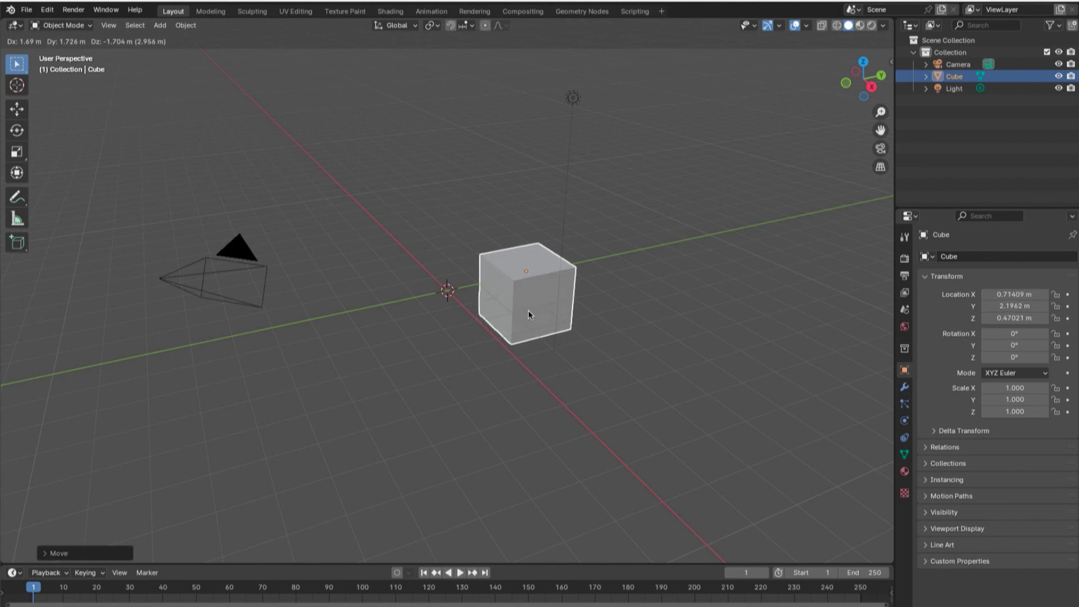
{"action": "left_click", "coordinate": [528, 312]}
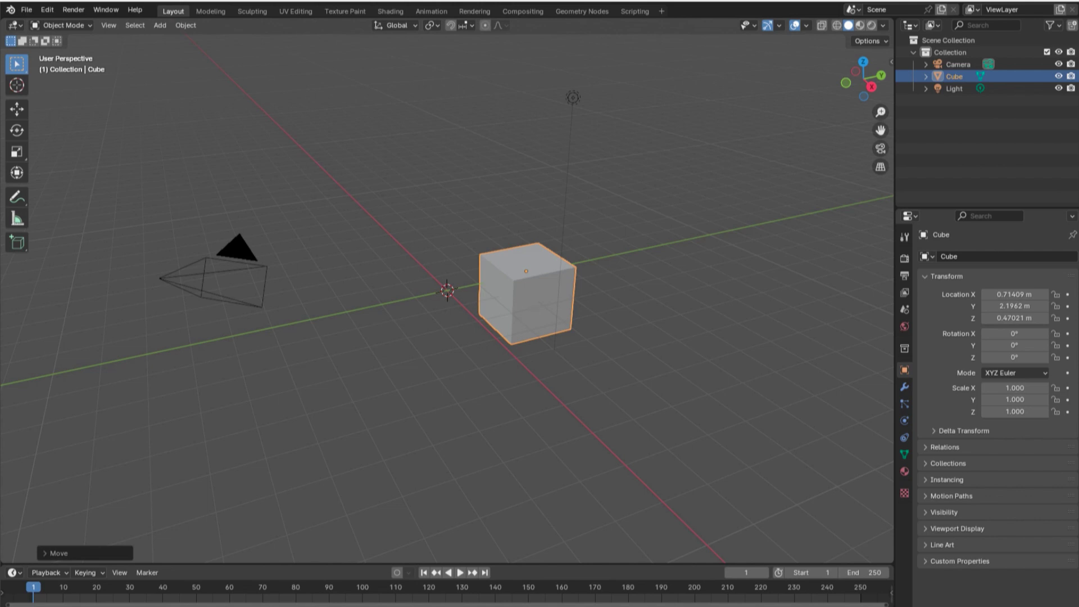
Rotate the cube about -38° around the view axis and scale it uniformly to about 1.1
{"action": "key", "text": "r"}
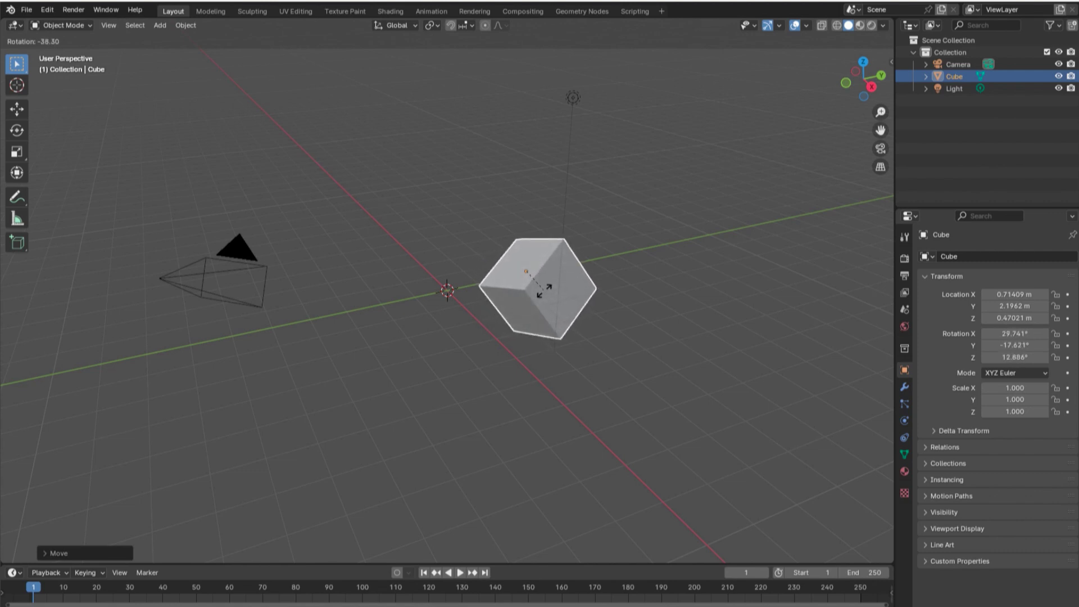
{"action": "left_click", "coordinate": [543, 291]}
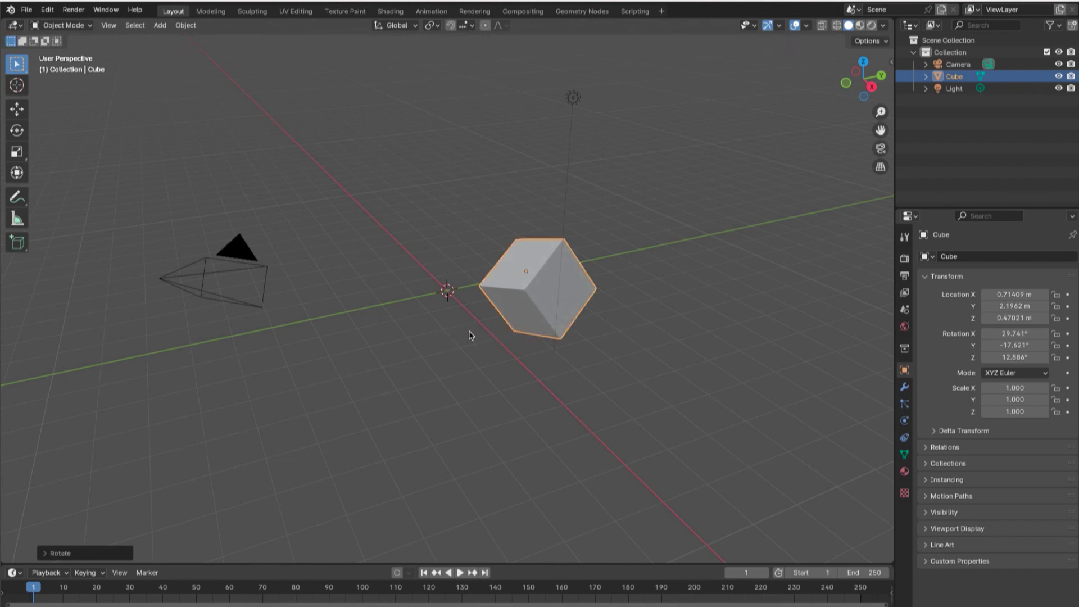
{"action": "left_click", "coordinate": [634, 358]}
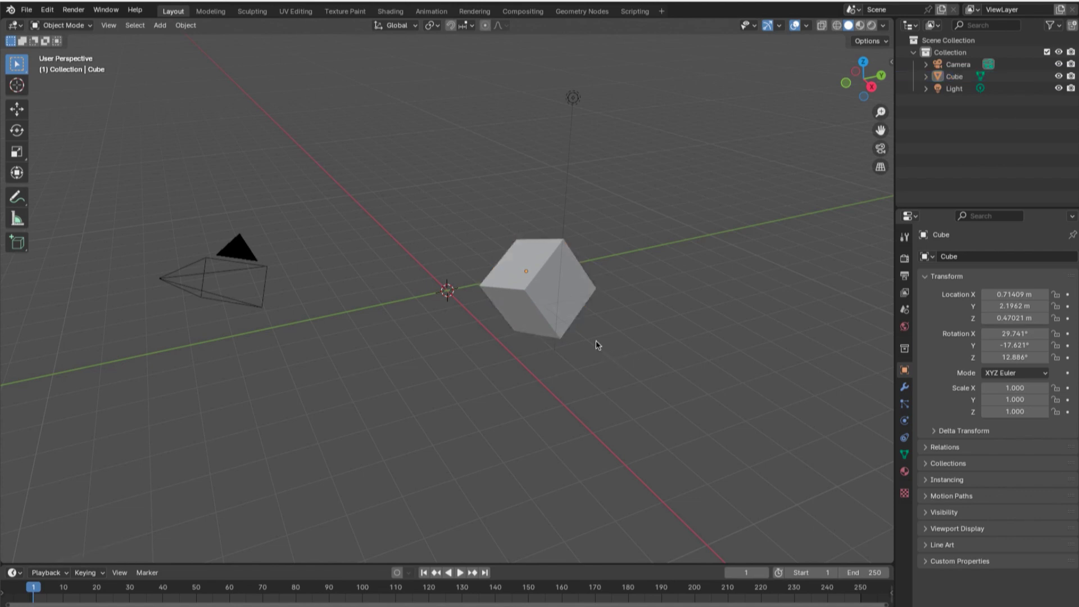
{"action": "left_click", "coordinate": [551, 312]}
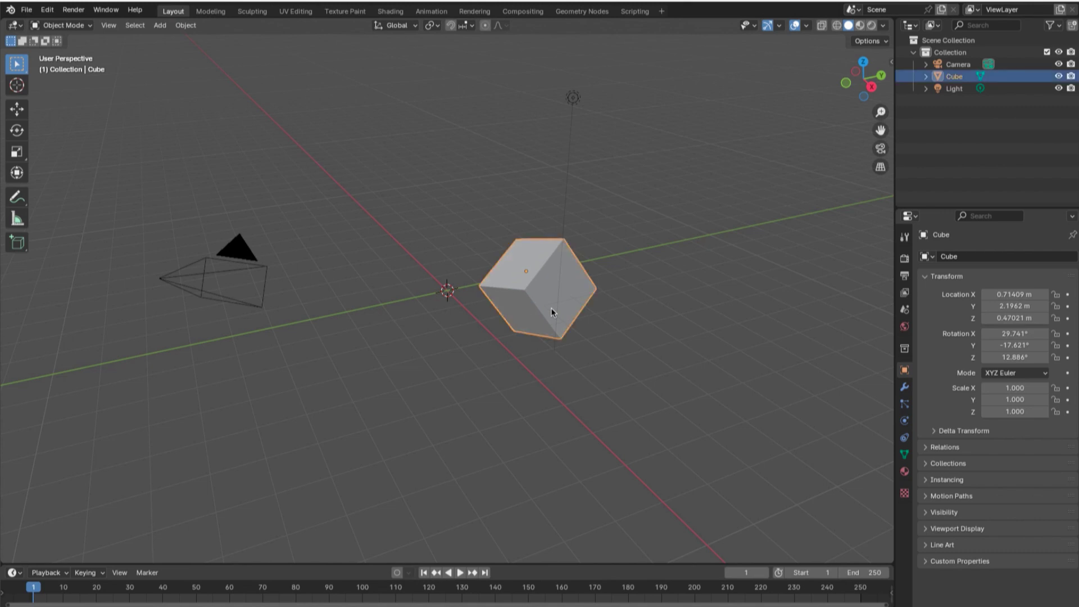
{"action": "key", "text": "s"}
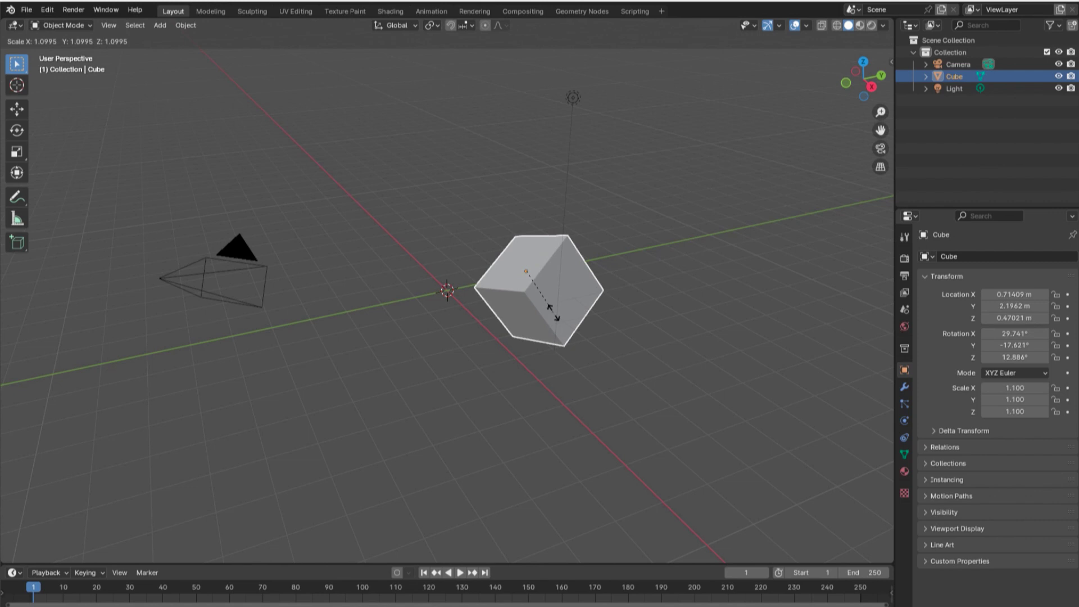
{"action": "left_click", "coordinate": [553, 313]}
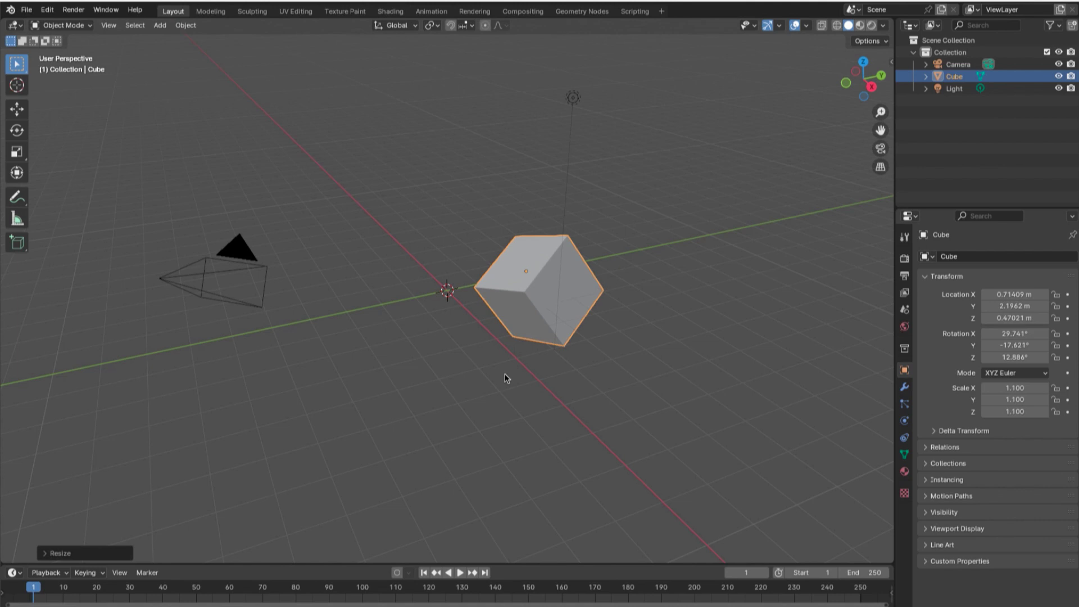
Clear the cube's location, rotation and scale to restore its default transforms
{"action": "key", "text": "alt+g"}
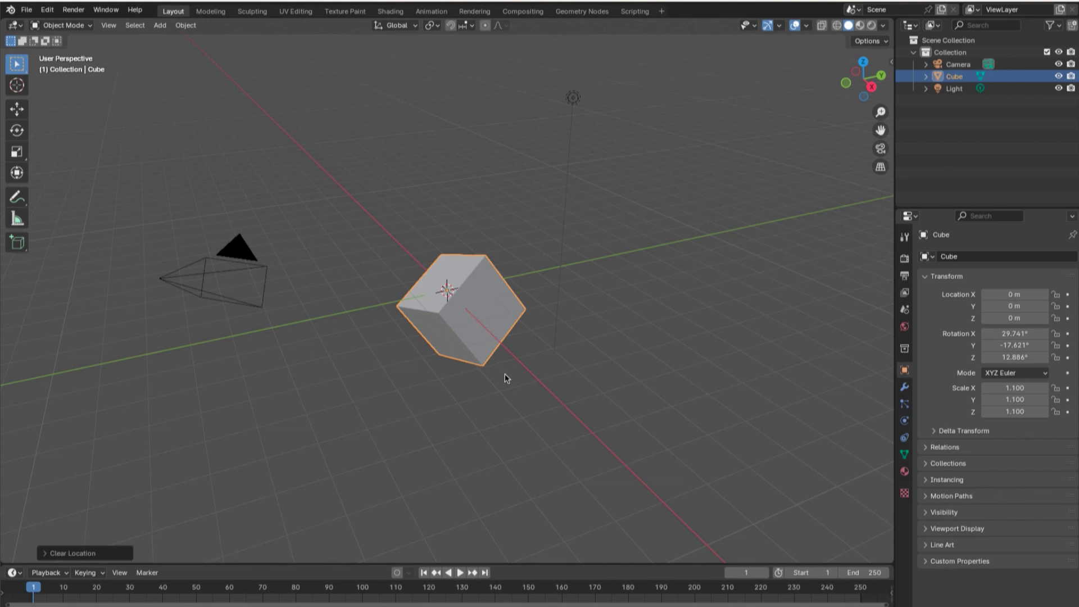
{"action": "key", "text": "alt+r"}
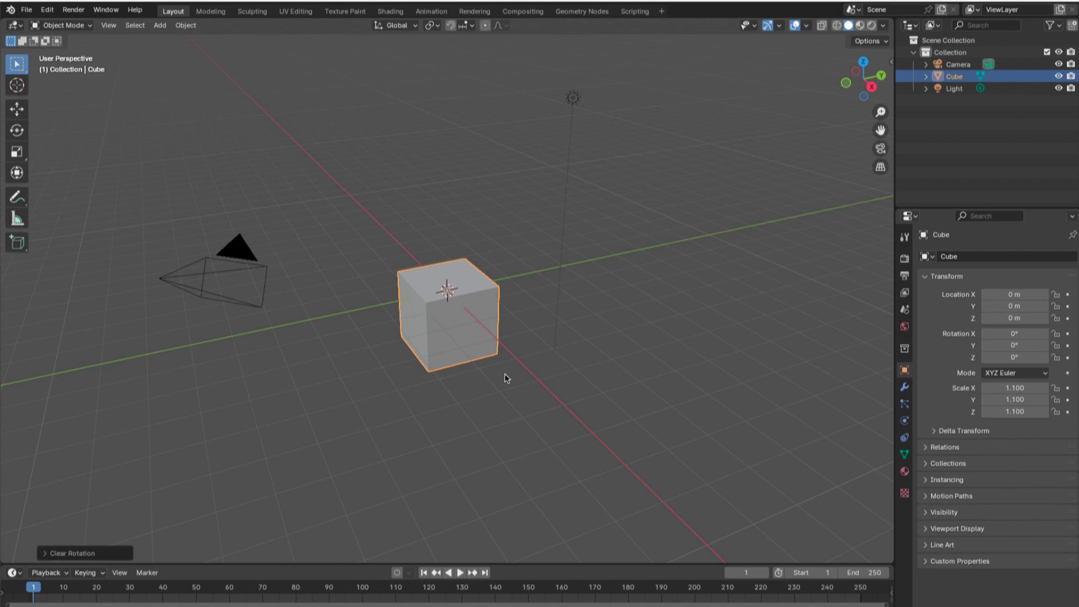
{"action": "key", "text": "alt+s"}
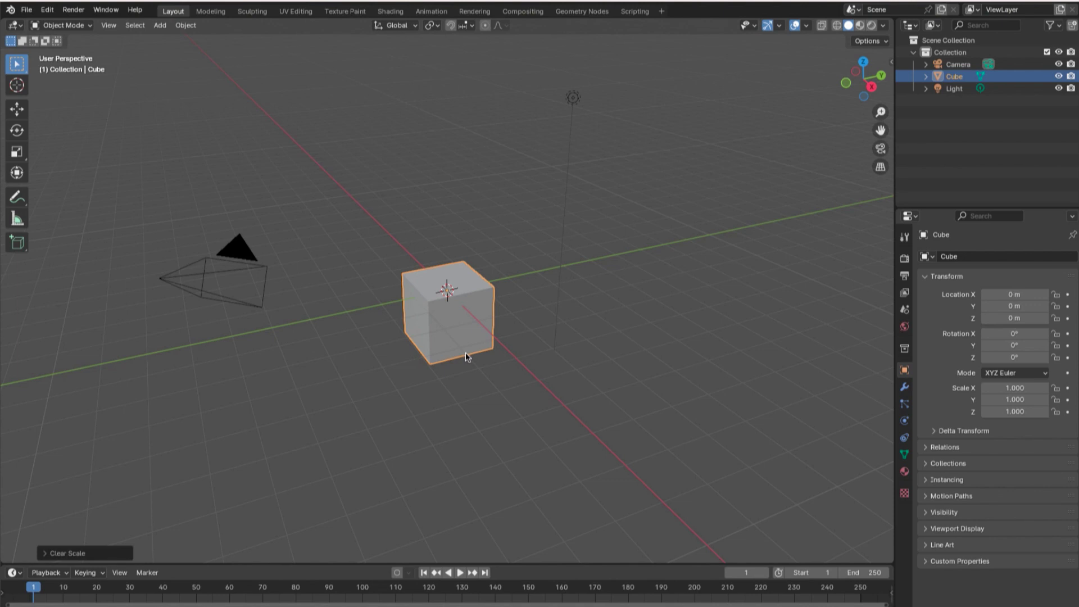
Move the cube up along the global Z axis by about 1.34 m
{"action": "key", "text": "g"}
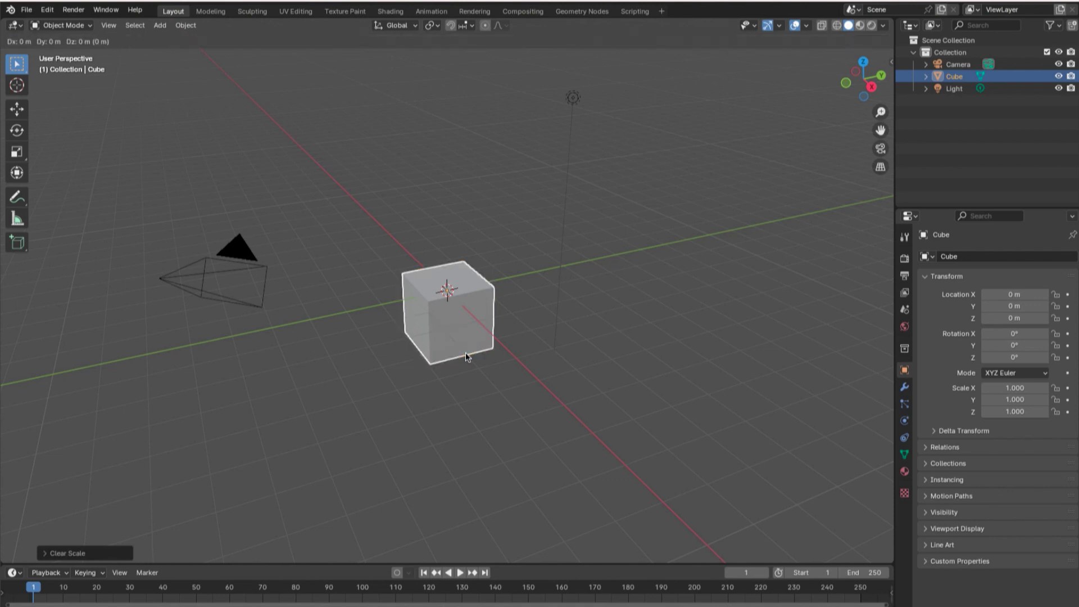
{"action": "key", "text": "z"}
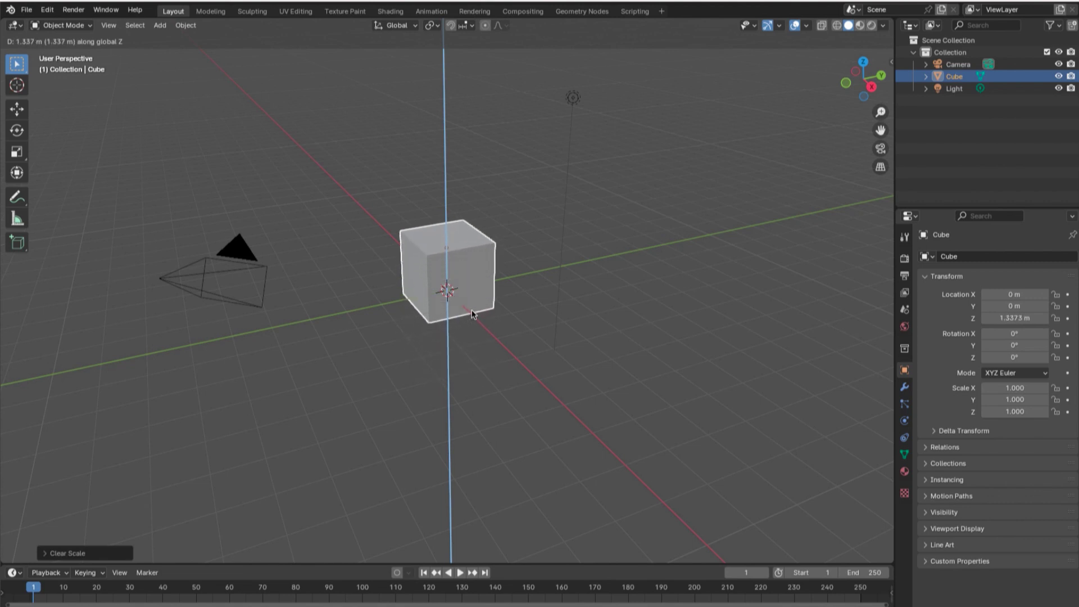
{"action": "left_click", "coordinate": [472, 314]}
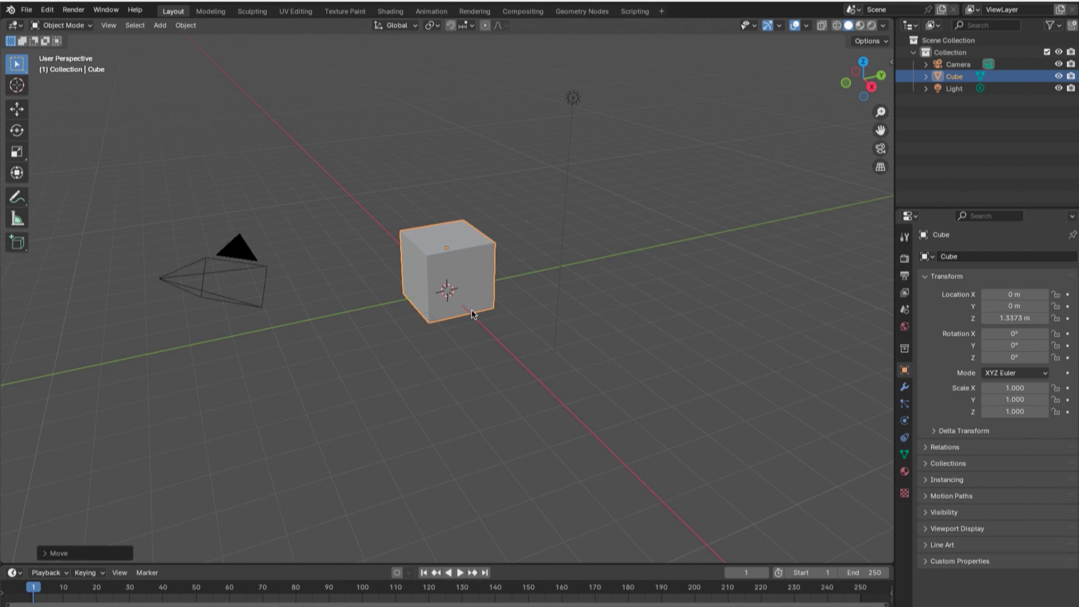
Stretch the cube along the global Y axis to a scale of about 4.03
{"action": "key", "text": "s"}
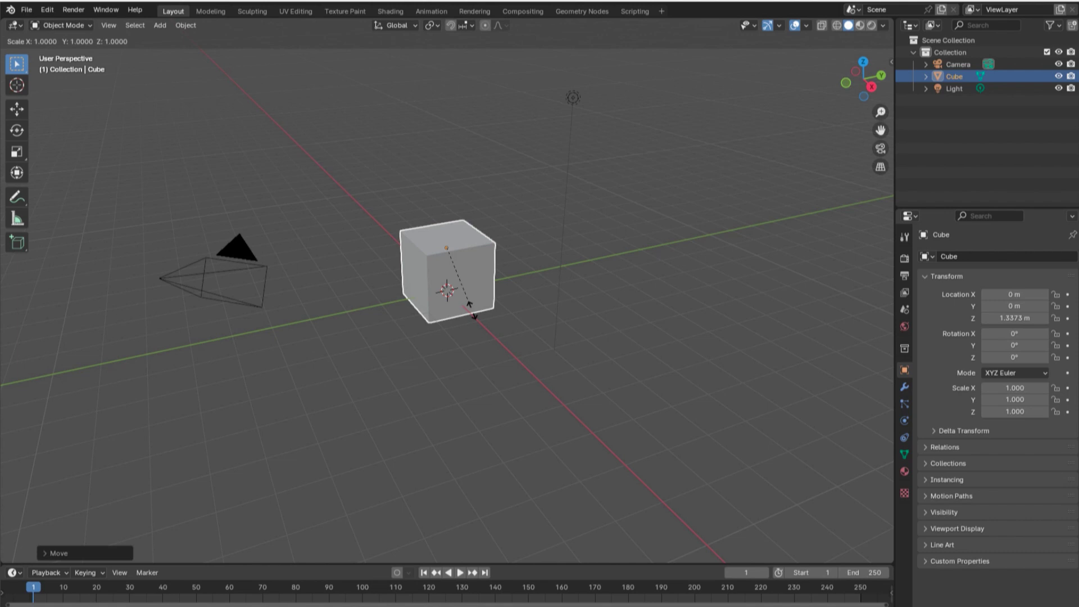
{"action": "key", "text": "y"}
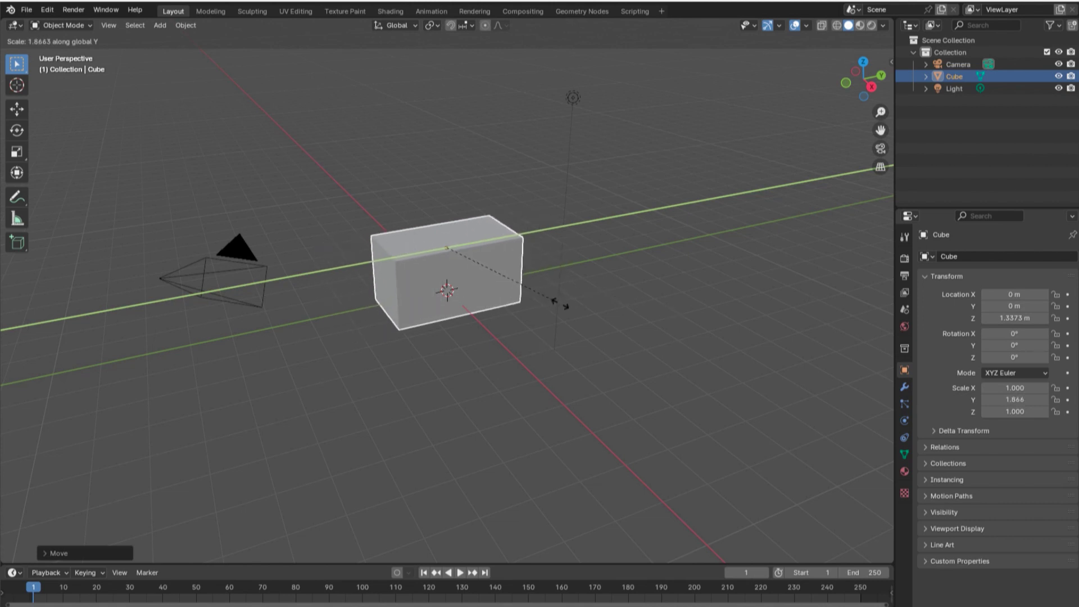
{"action": "left_click", "coordinate": [705, 337]}
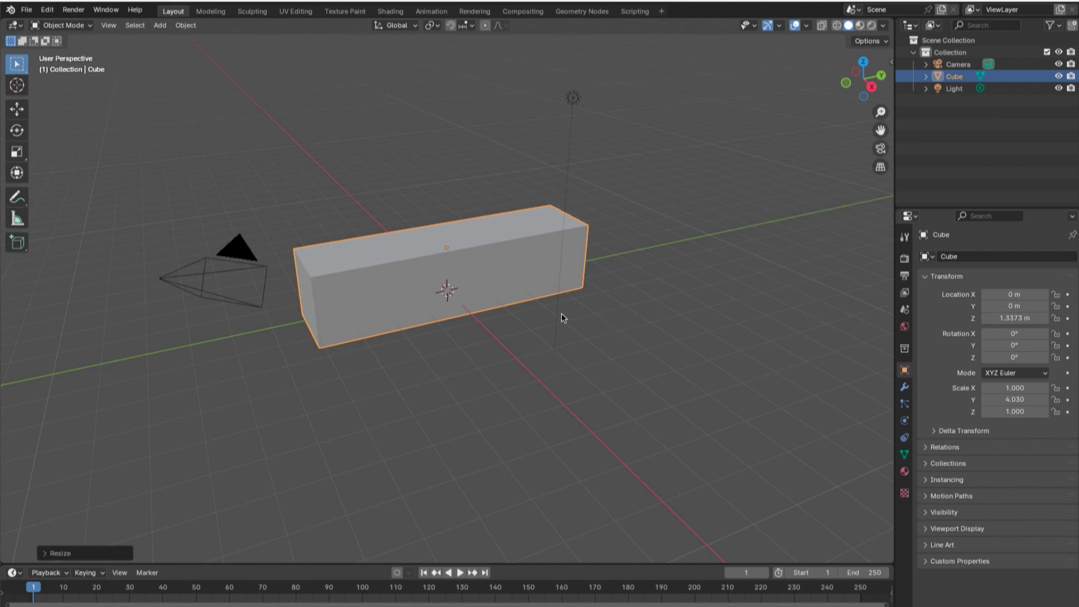
Rotate the stretched cube about -29° around the global X axis, and clear its rotation
{"action": "key", "text": "r"}
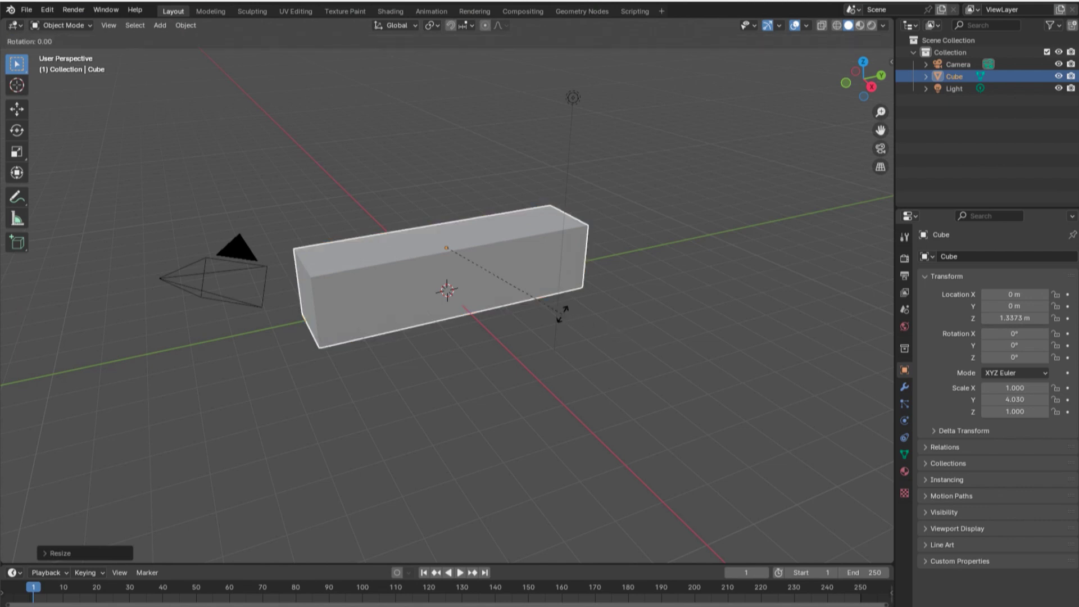
{"action": "key", "text": "x"}
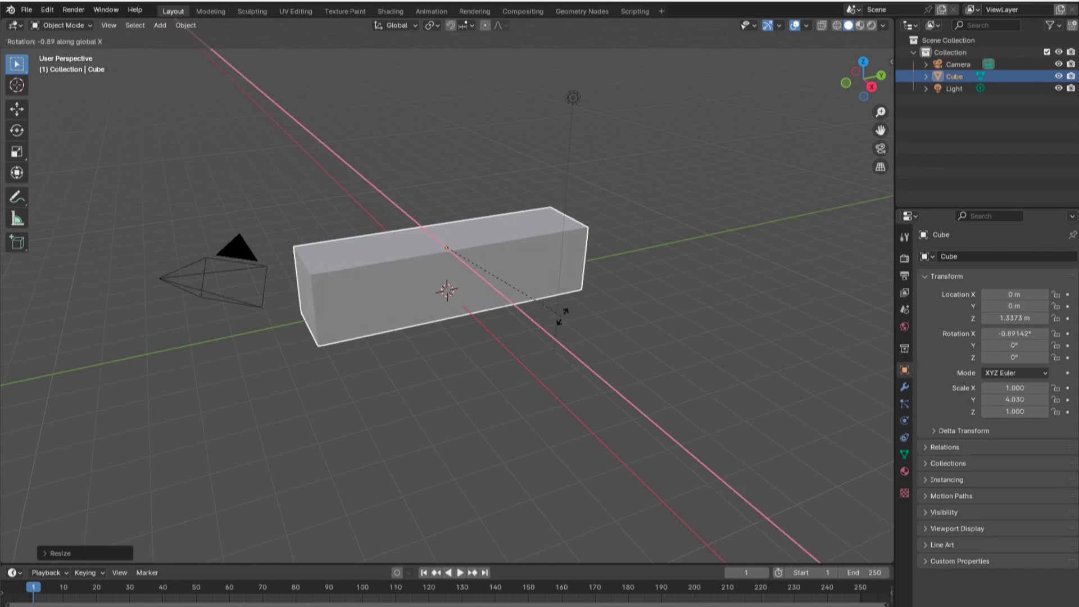
{"action": "mouse_move", "coordinate": [558, 331]}
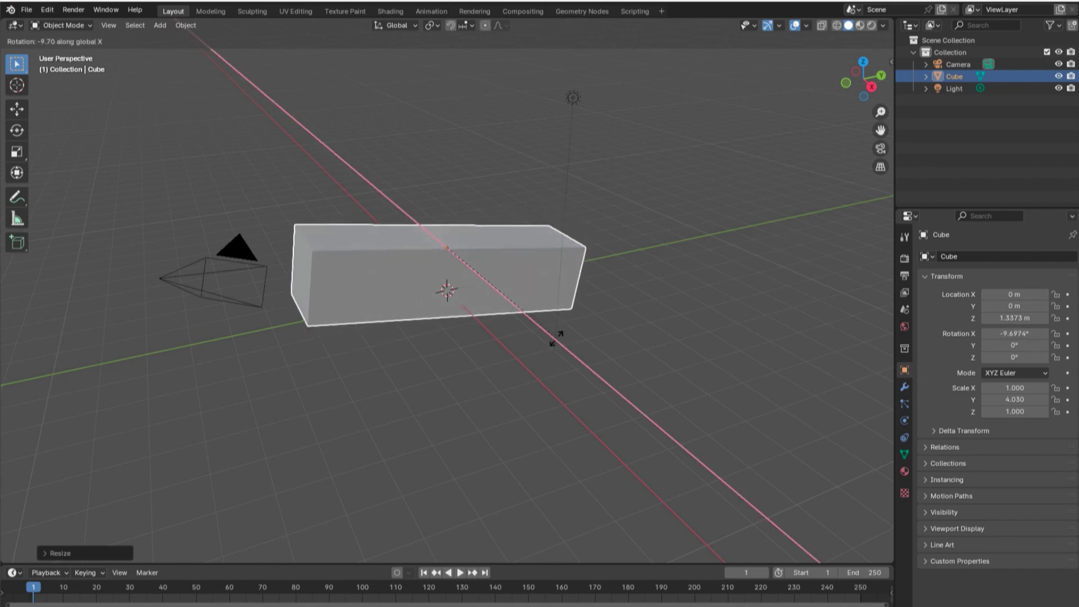
{"action": "mouse_move", "coordinate": [515, 375]}
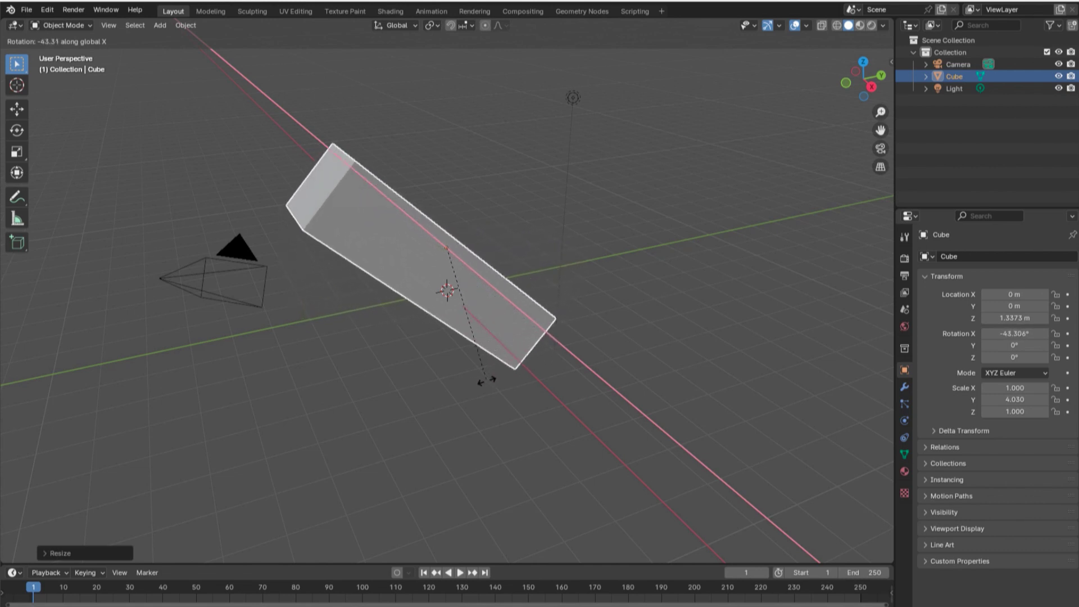
{"action": "mouse_move", "coordinate": [395, 378]}
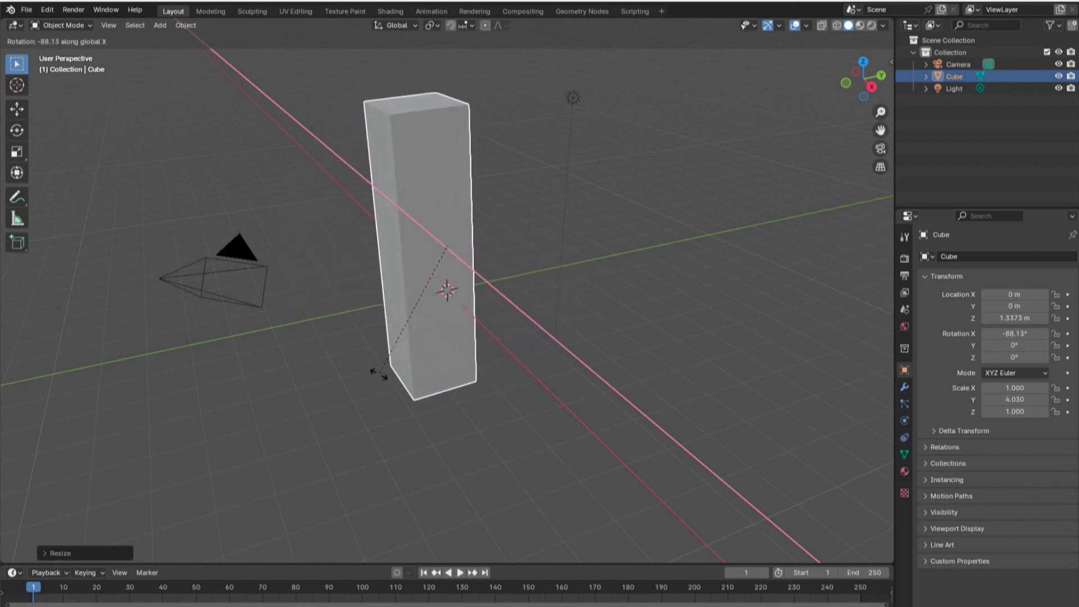
{"action": "left_click", "coordinate": [516, 363]}
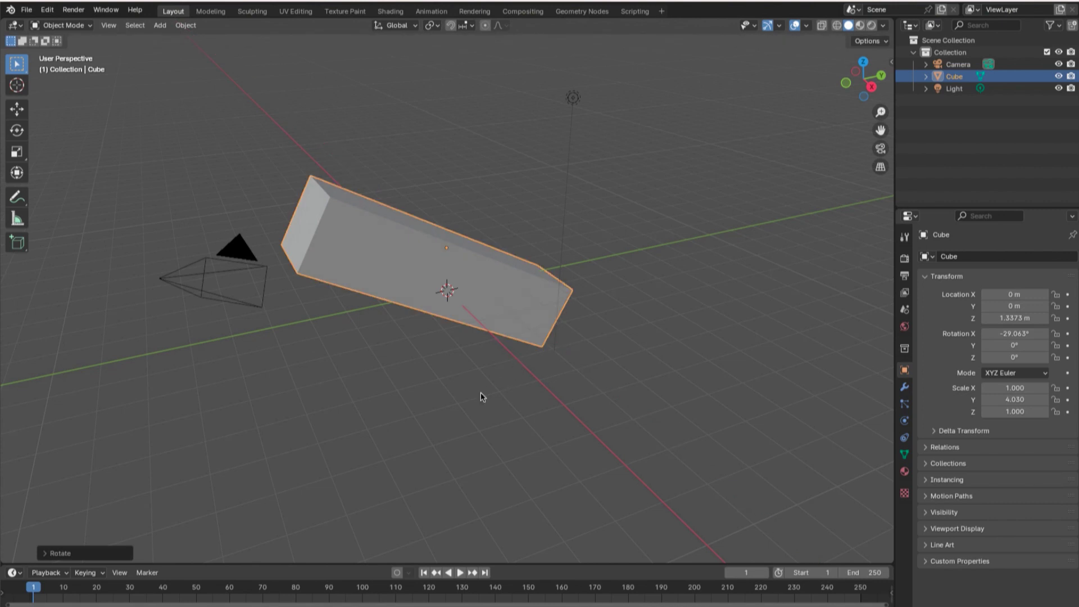
{"action": "key", "text": "alt+r"}
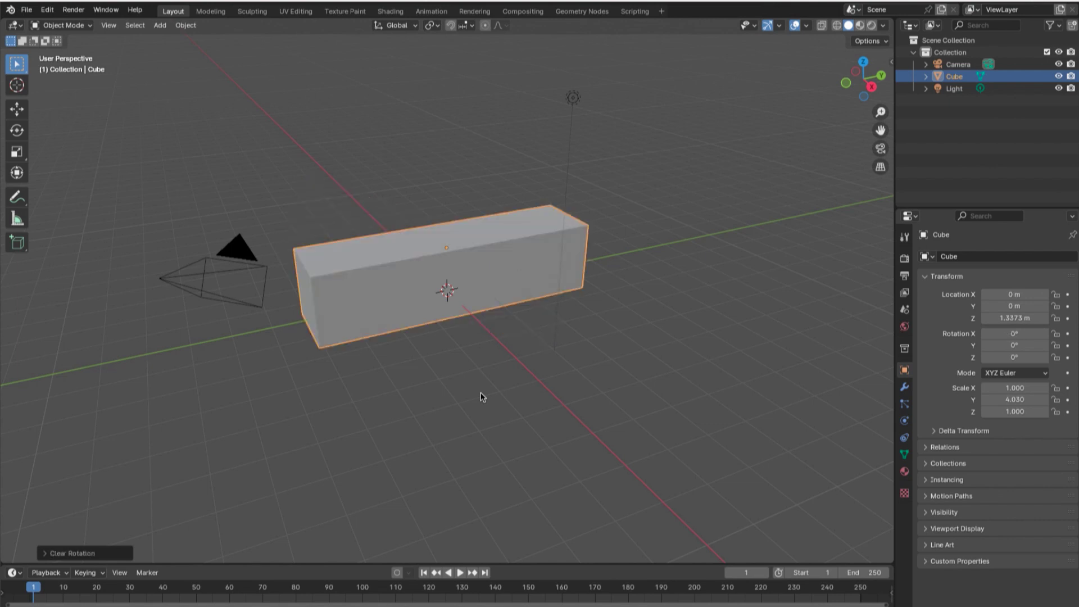
Clear the stretched cube's scale and its location to return it to the world origin
{"action": "key", "text": "alt+s"}
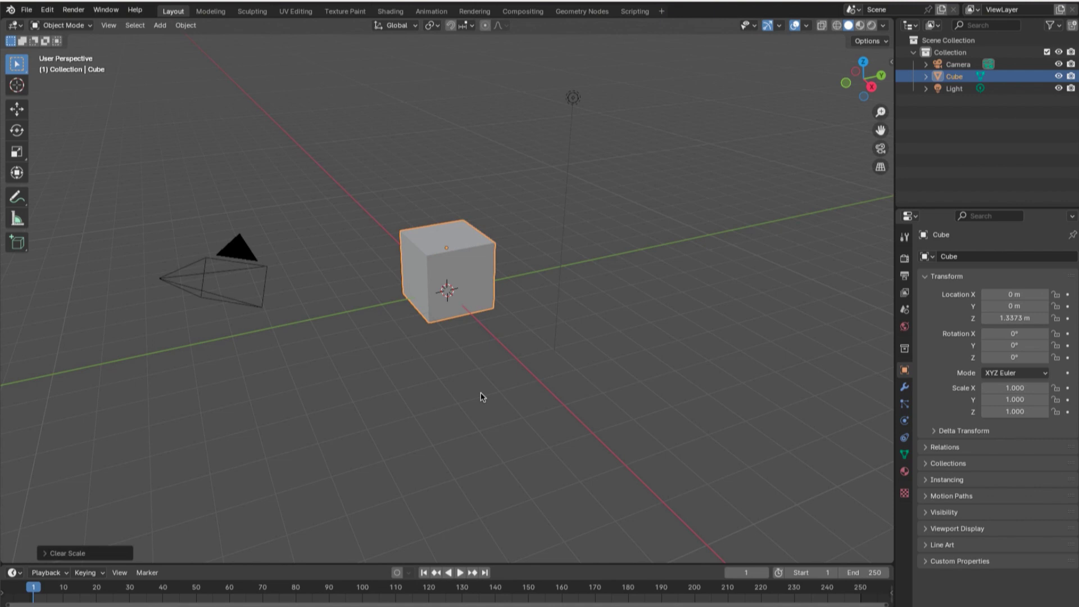
{"action": "key", "text": "alt+g"}
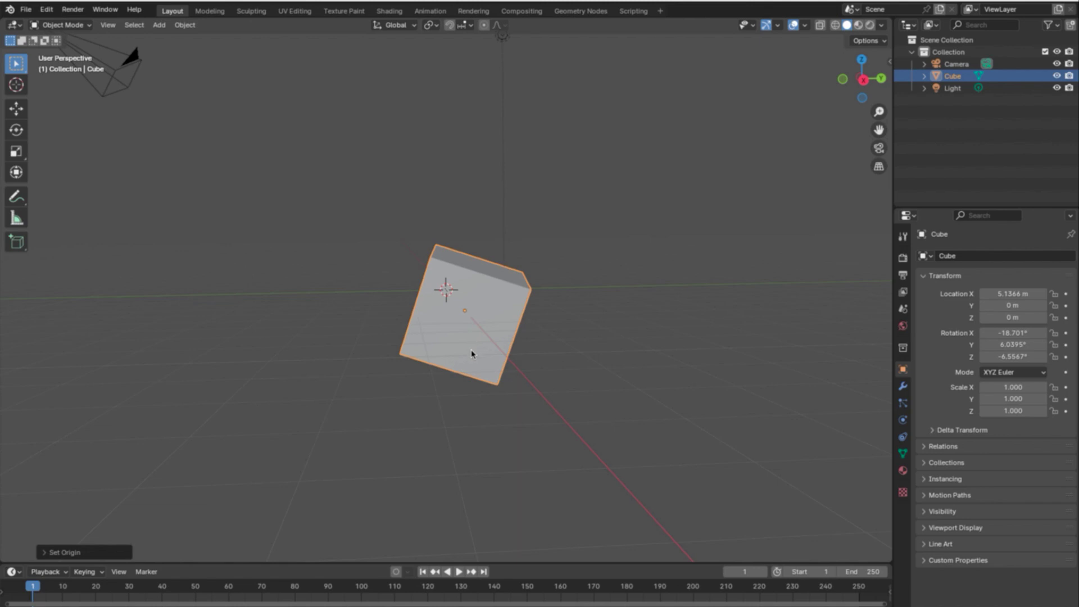
Rotate the cube freely in the view plane to an X rotation of about -59°
{"action": "key", "text": "r"}
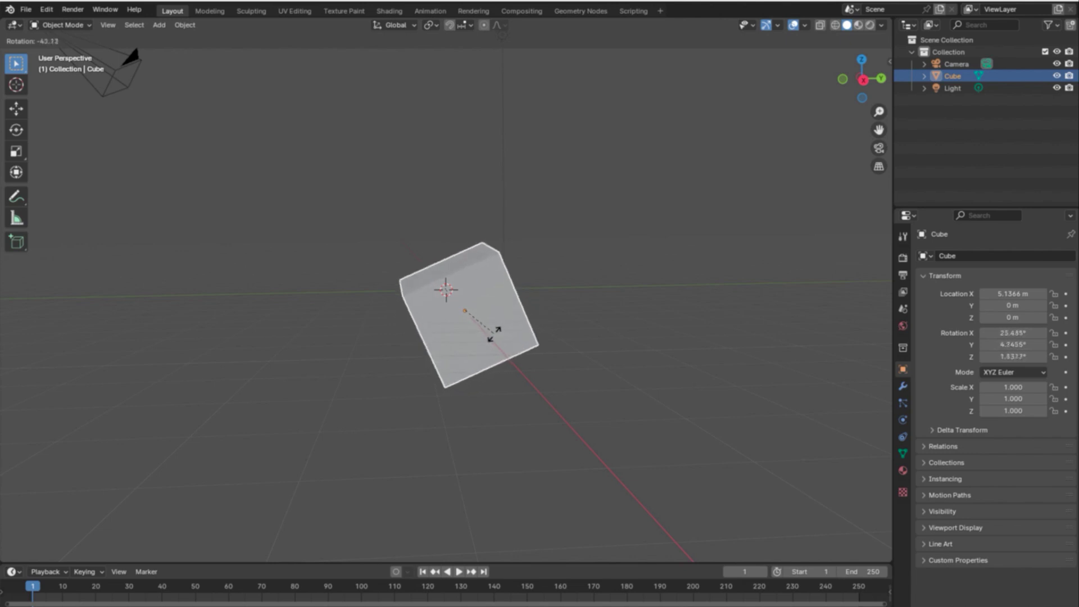
{"action": "left_click", "coordinate": [445, 345]}
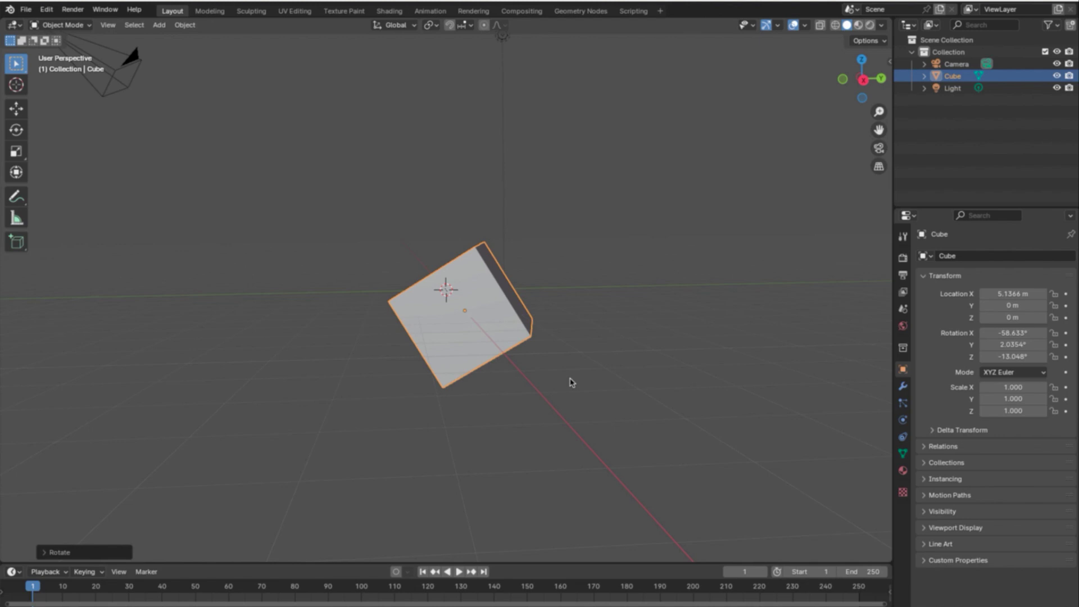
Rotate the cube around the global X axis to an X rotation of about -112°
{"action": "middle_click_drag", "start_coordinate": [570, 382], "coordinate": [469, 424]}
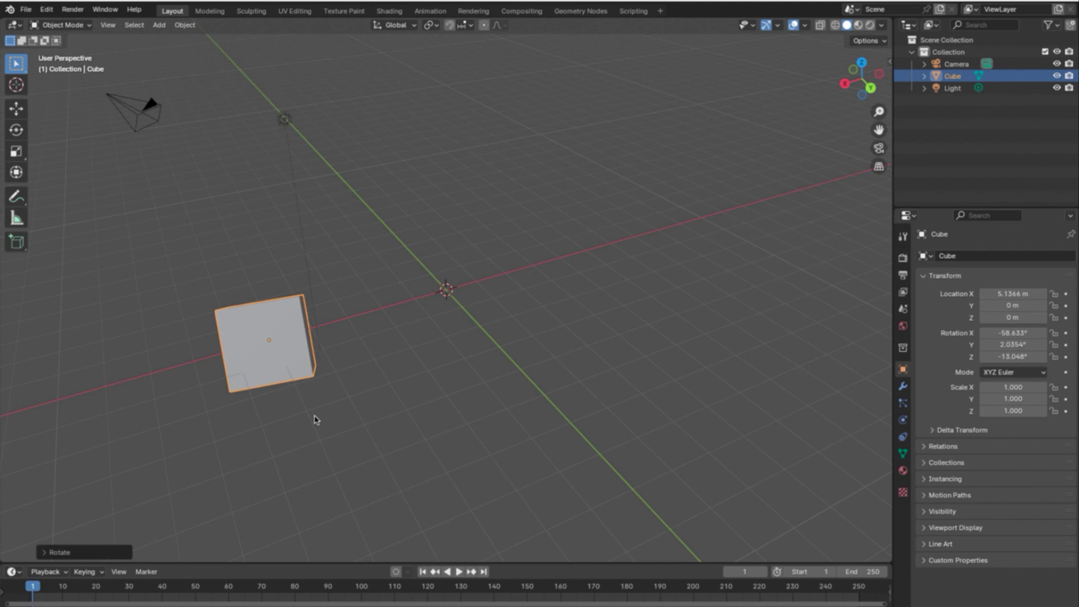
{"action": "middle_click_drag", "start_coordinate": [314, 419], "coordinate": [394, 425]}
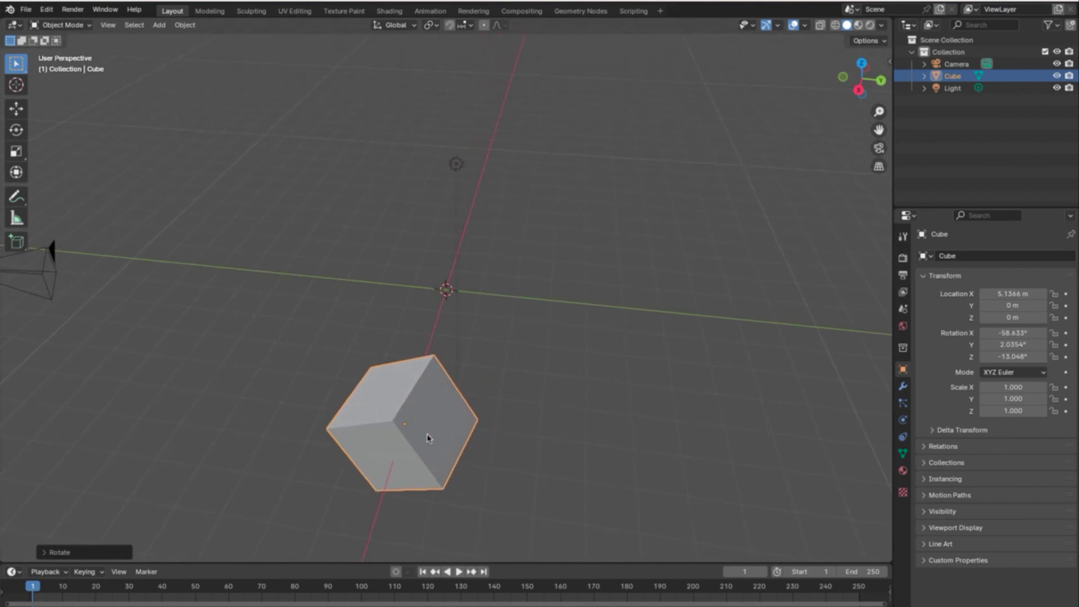
{"action": "key", "text": "r"}
{"action": "key", "text": "x"}
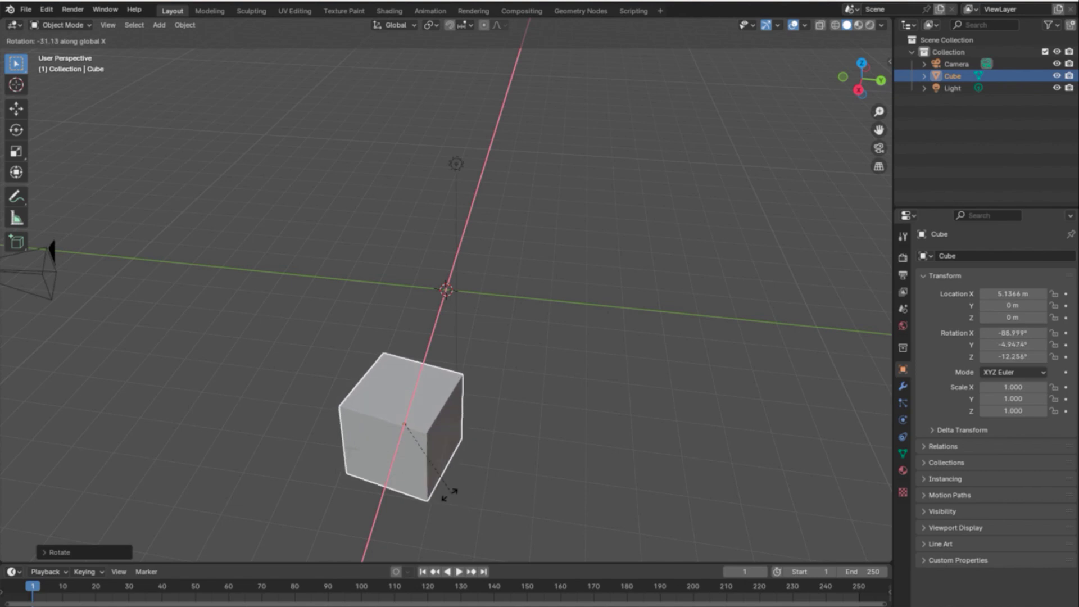
{"action": "left_click", "coordinate": [418, 502]}
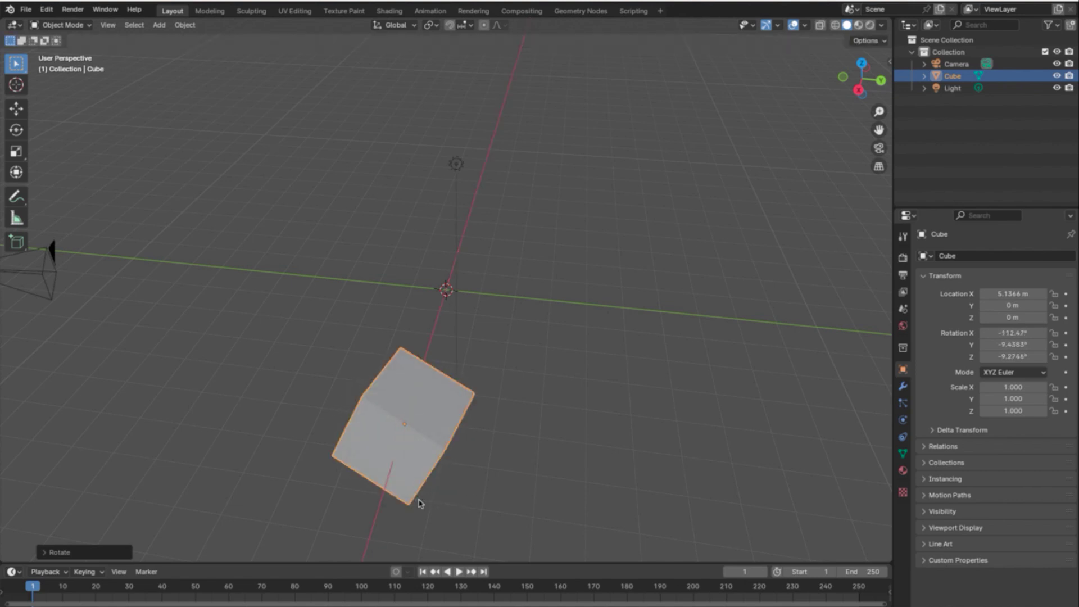
Rotate the cube around the global Y axis to a Y rotation of about 54°
{"action": "key", "text": "r"}
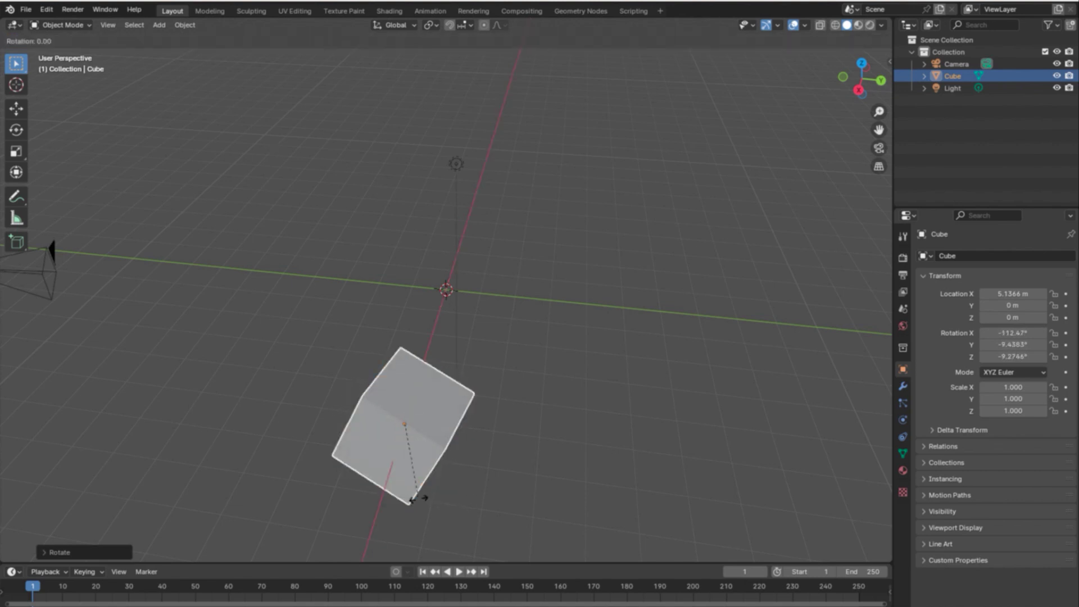
{"action": "key", "text": "y"}
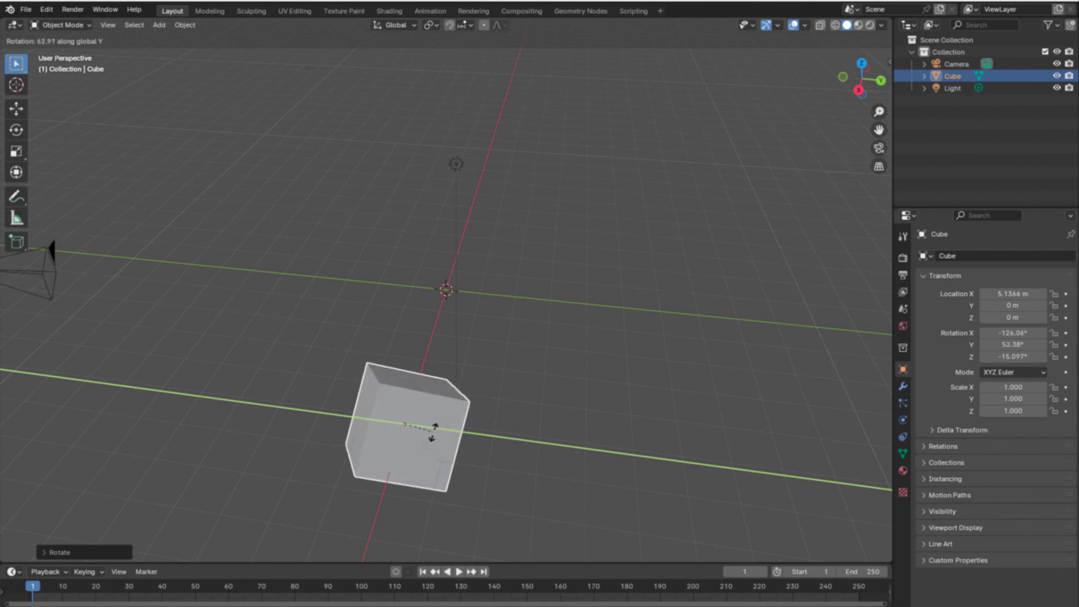
{"action": "left_click", "coordinate": [434, 433]}
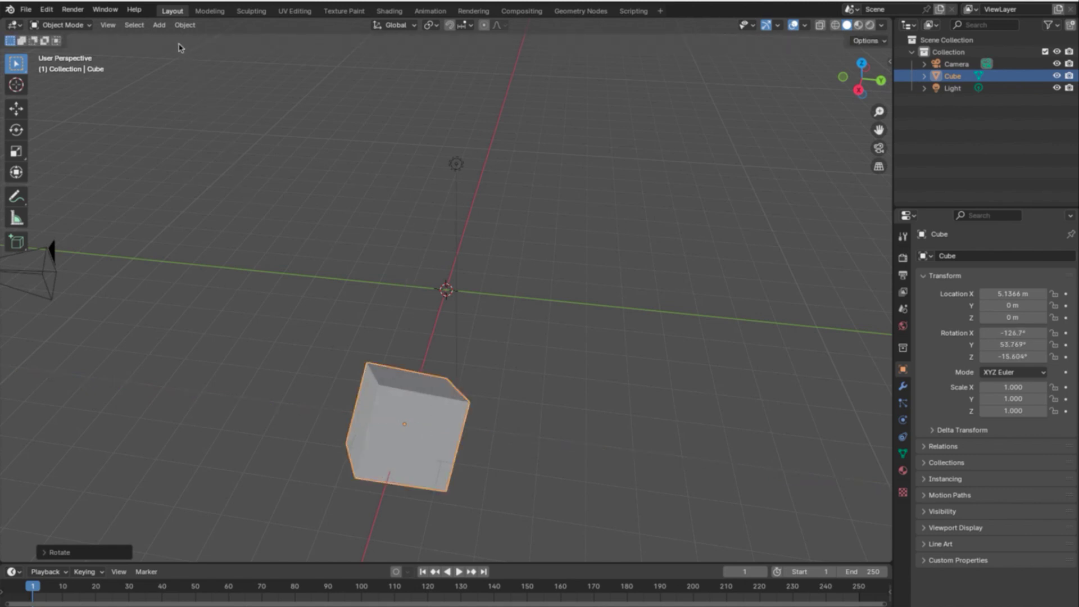
Set the cube's origin with the Origin to Geometry option
{"action": "left_click", "coordinate": [185, 25]}
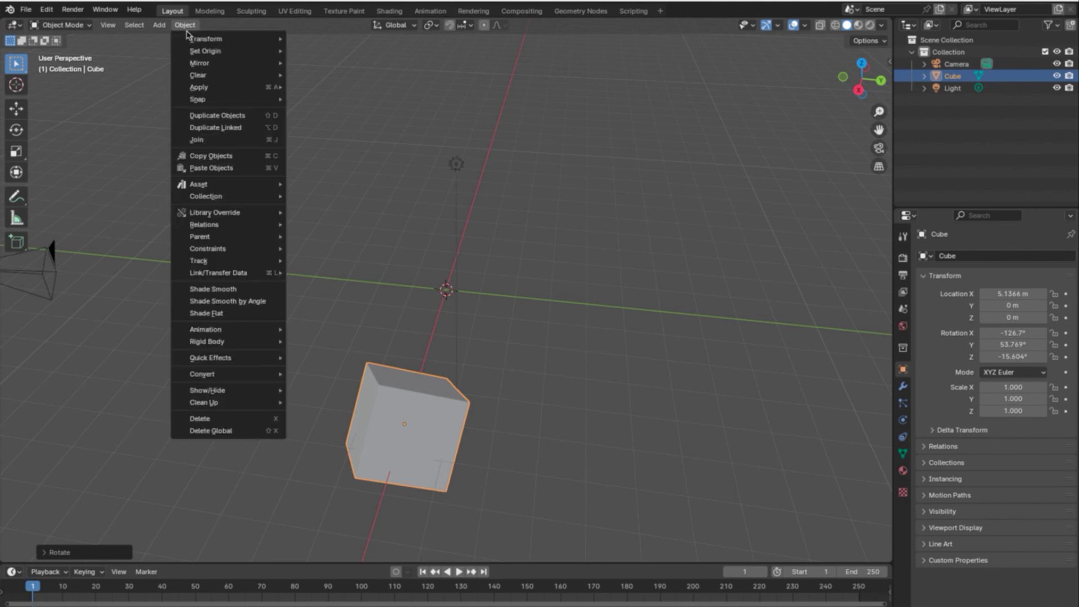
{"action": "mouse_move", "coordinate": [201, 52]}
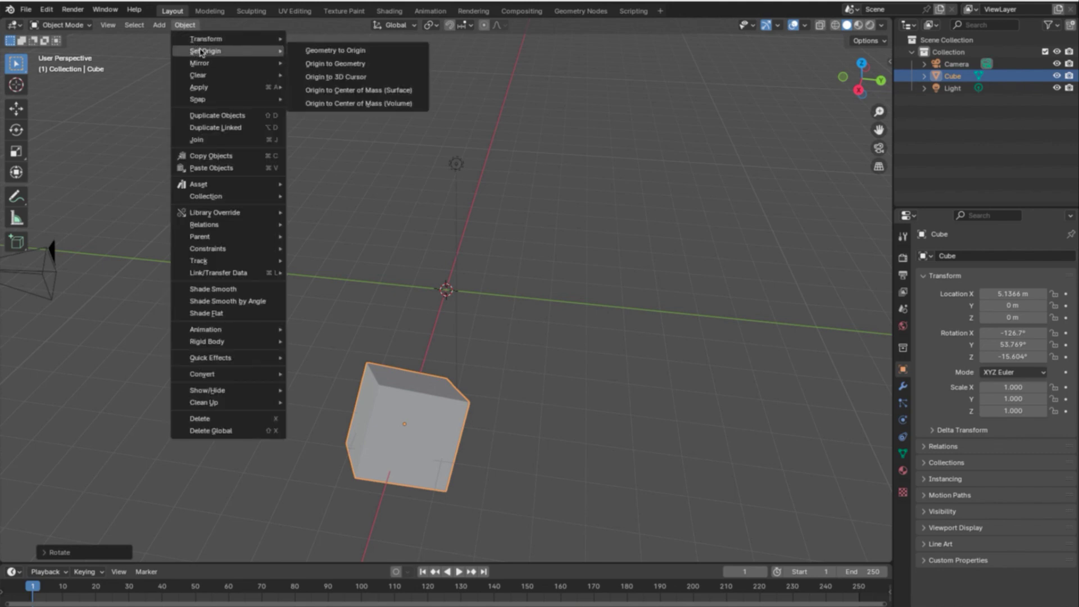
{"action": "left_click", "coordinate": [354, 66]}
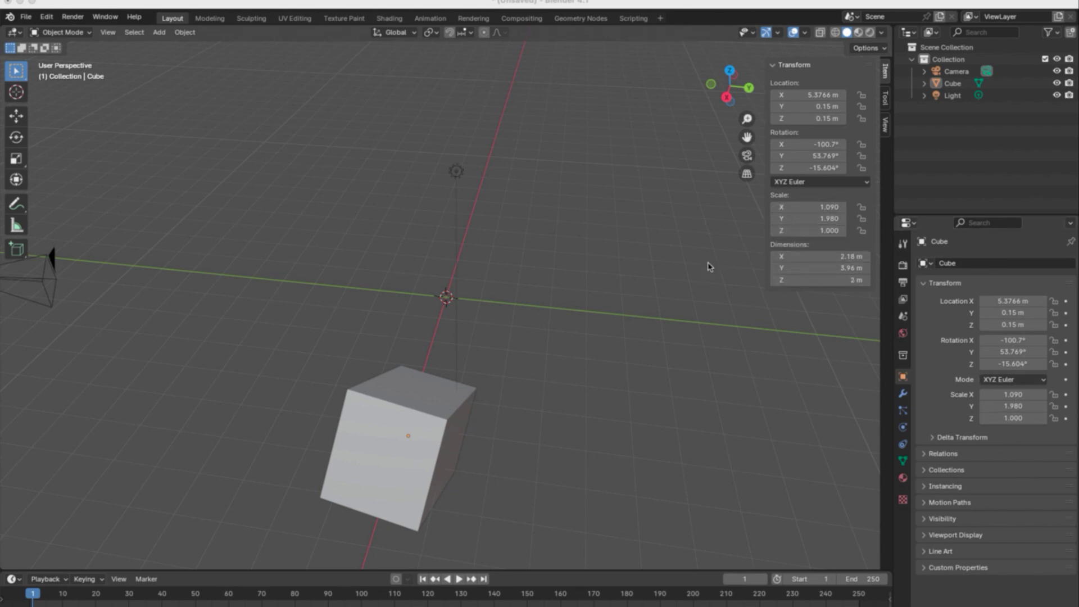
Hide and reshow the viewport's transform values, and nudge the cube's location to X 5.4966 m, Y 0.21 m and Z 0.23 m
{"action": "key", "text": "n"}
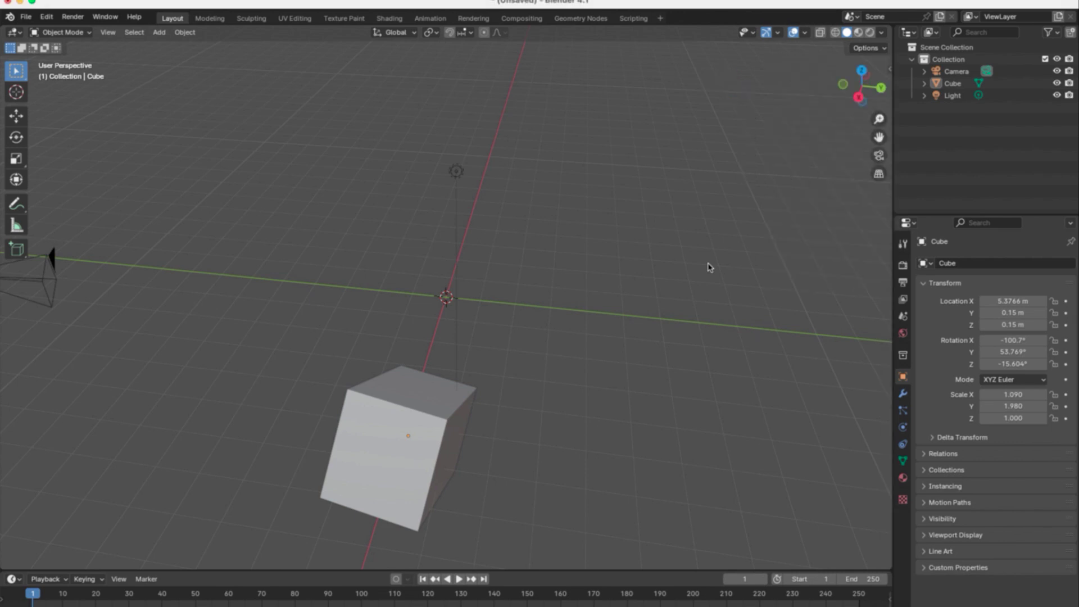
{"action": "key", "text": "n"}
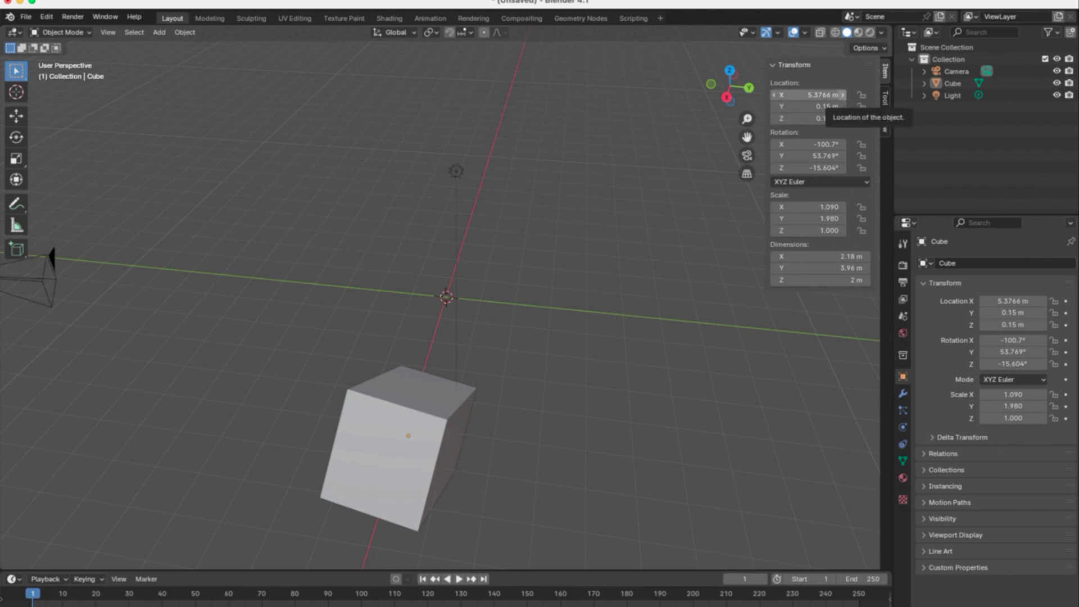
{"action": "mouse_move", "coordinate": [823, 95]}
{"action": "left_mouse_down"}
{"action": "mouse_move", "coordinate": [836, 95]}
{"action": "mouse_move", "coordinate": [849, 125]}
{"action": "mouse_move", "coordinate": [830, 106]}
{"action": "left_mouse_up"}
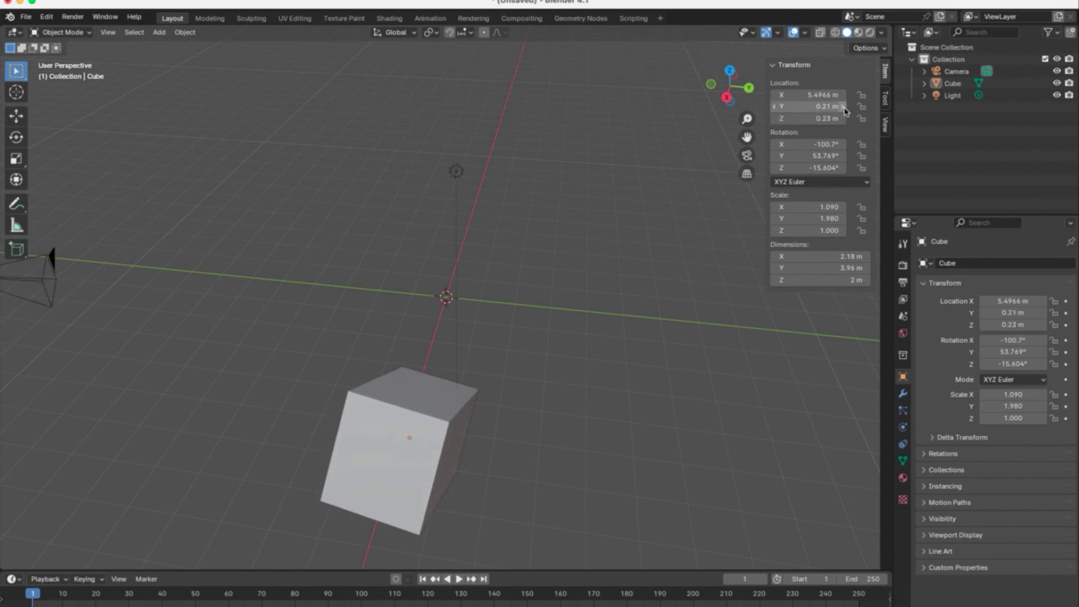
Increase the cube's Y rotation in one-degree increments to 59.769°
{"action": "left_click", "coordinate": [842, 156]}
{"action": "left_click", "coordinate": [842, 156]}
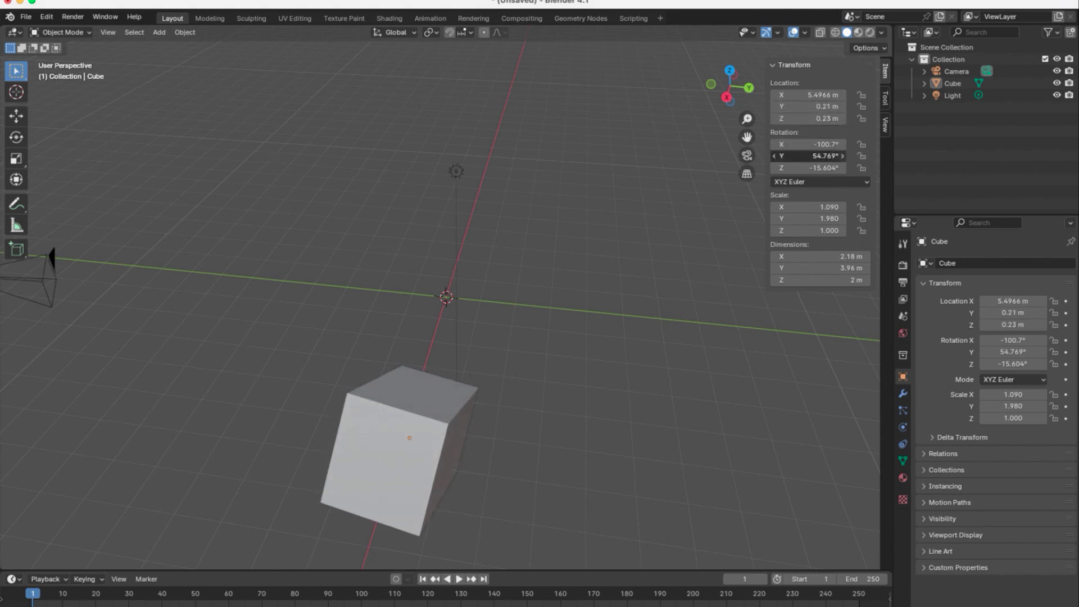
{"action": "left_click", "coordinate": [843, 156]}
{"action": "left_click", "coordinate": [842, 156]}
{"action": "left_click", "coordinate": [842, 156]}
{"action": "left_click", "coordinate": [842, 156]}
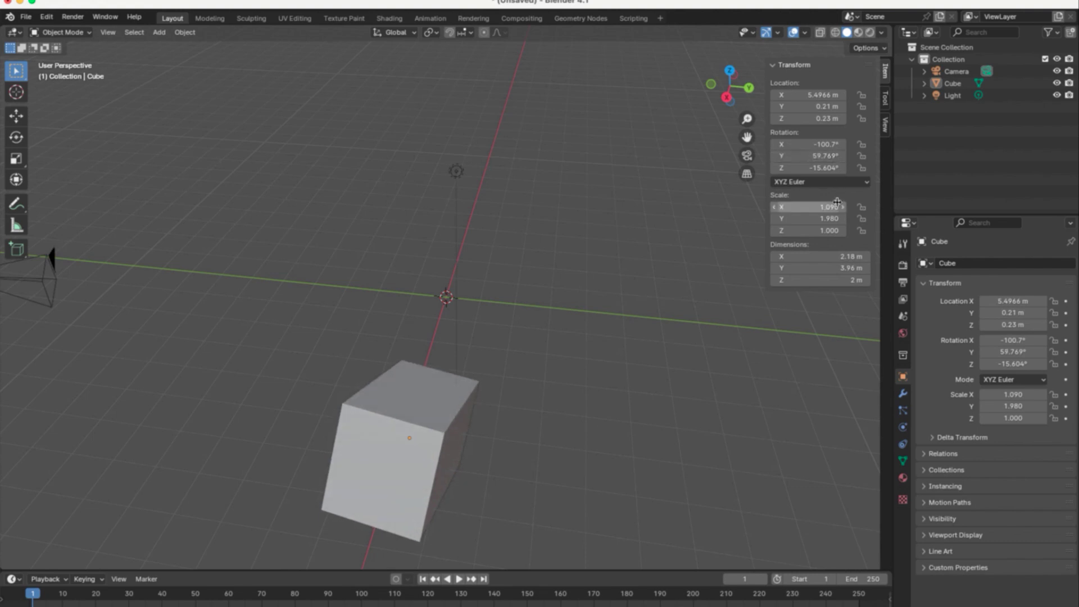
Increase the cube's Z scale in 0.010 increments to 1.100
{"action": "left_click", "coordinate": [843, 232]}
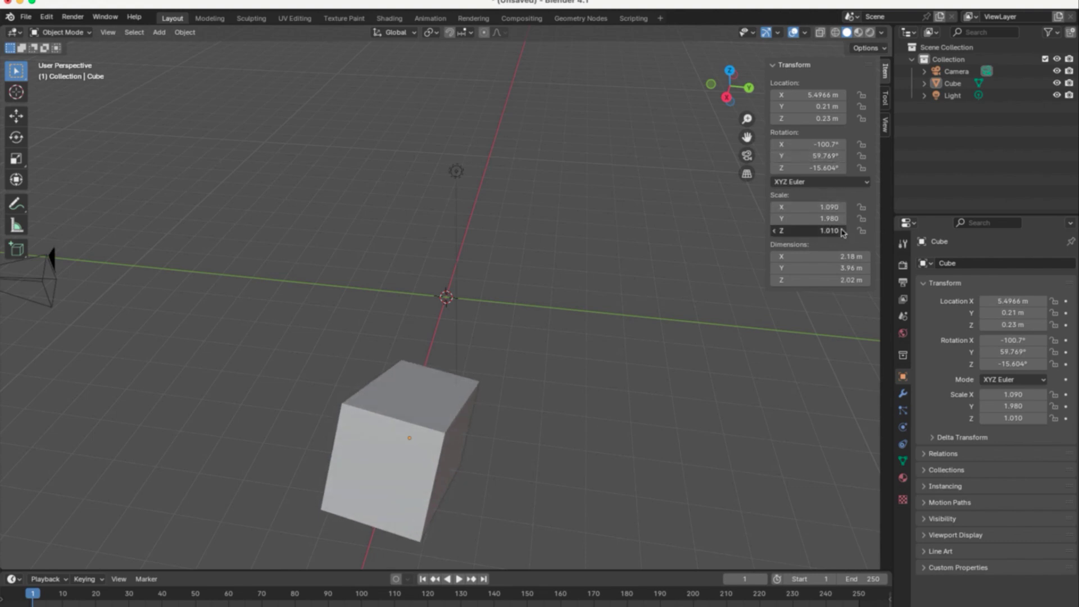
{"action": "left_click", "coordinate": [842, 231]}
{"action": "left_click", "coordinate": [843, 231]}
{"action": "left_click", "coordinate": [842, 231]}
{"action": "left_click", "coordinate": [842, 232]}
{"action": "left_click", "coordinate": [842, 231]}
{"action": "left_click", "coordinate": [842, 231]}
{"action": "left_click", "coordinate": [842, 232]}
{"action": "left_click", "coordinate": [843, 232]}
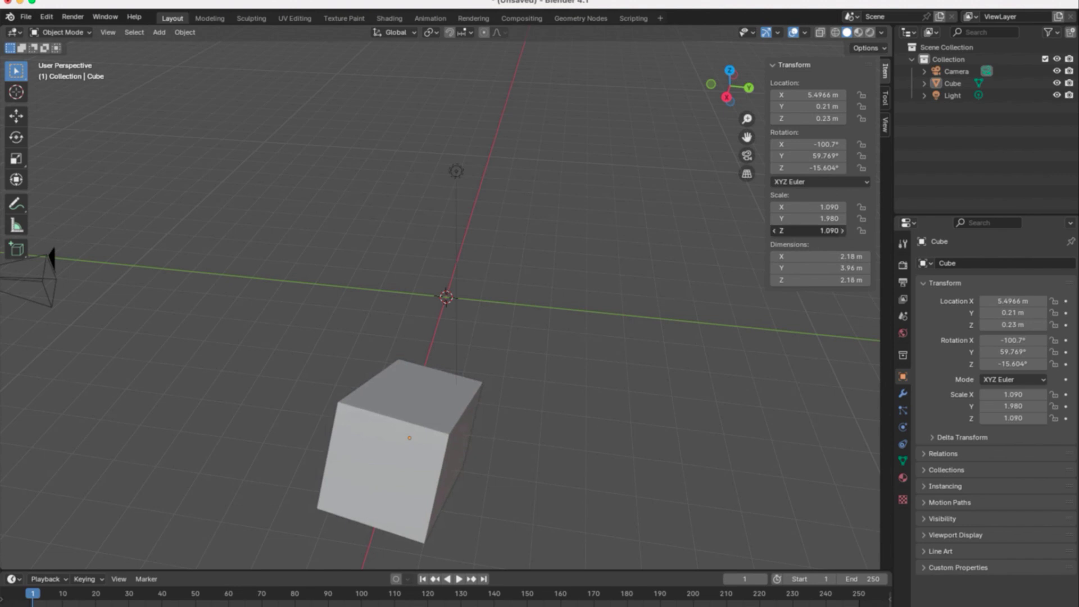
{"action": "left_click", "coordinate": [842, 232]}
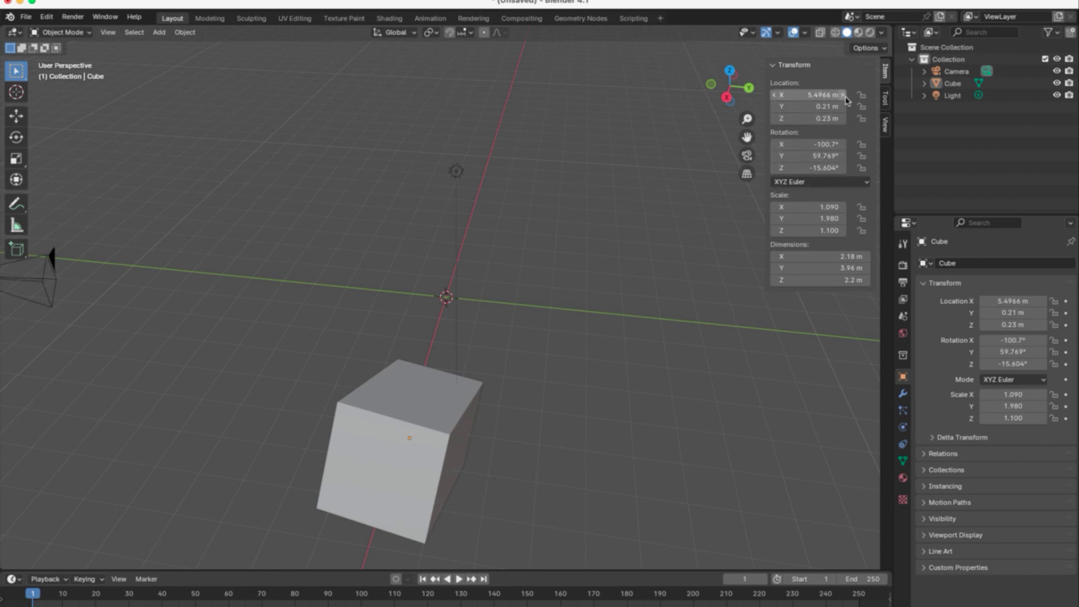
Decrease the cube's Y location in 0.01 m increments to 0.17 m
{"action": "left_click", "coordinate": [776, 106]}
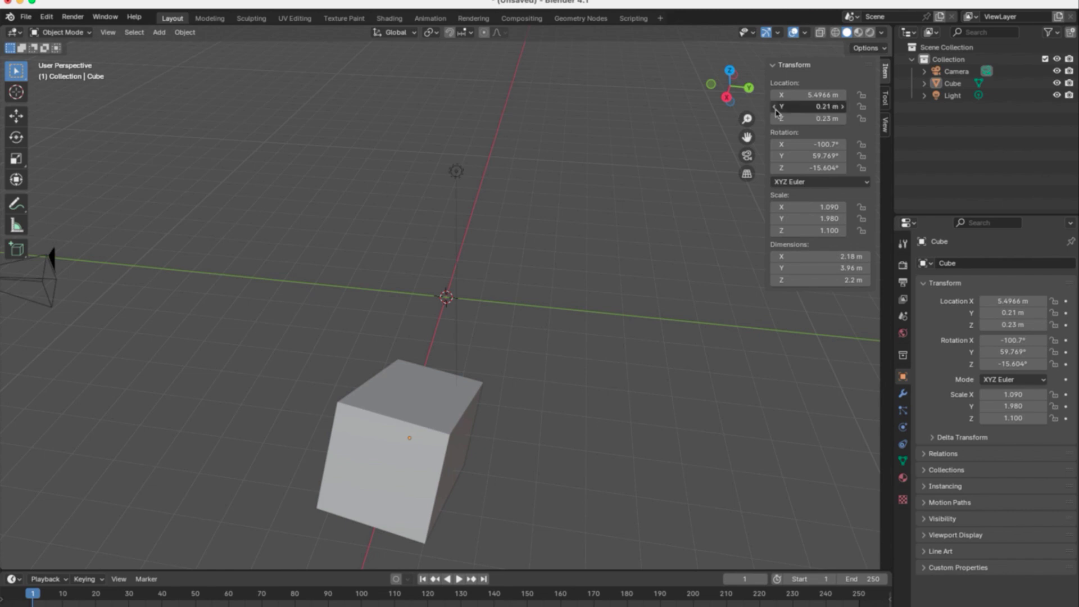
{"action": "left_click", "coordinate": [775, 106]}
{"action": "left_click", "coordinate": [776, 106]}
{"action": "left_click", "coordinate": [776, 106]}
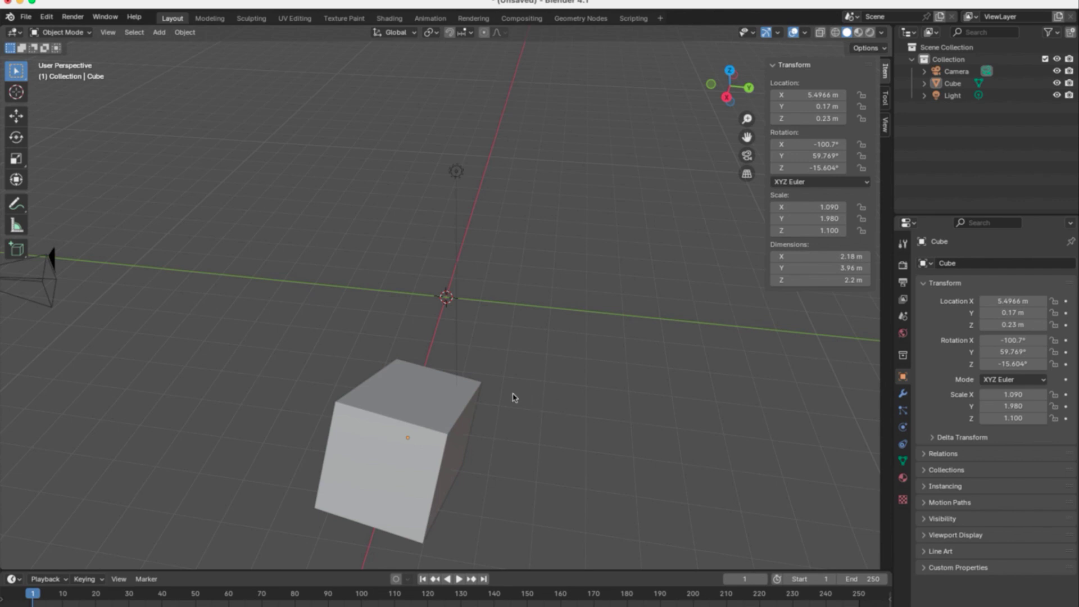
Select the cube and move it freely to about X 3.95 m, Y 0.47 m and Z 2.20 m
{"action": "left_click", "coordinate": [449, 400]}
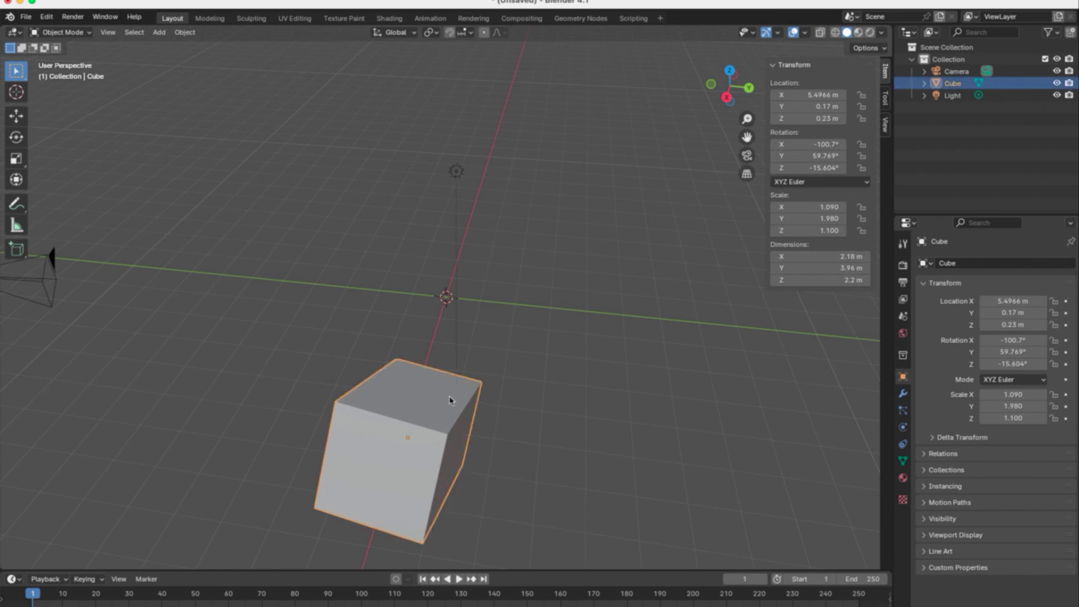
{"action": "key", "text": "g"}
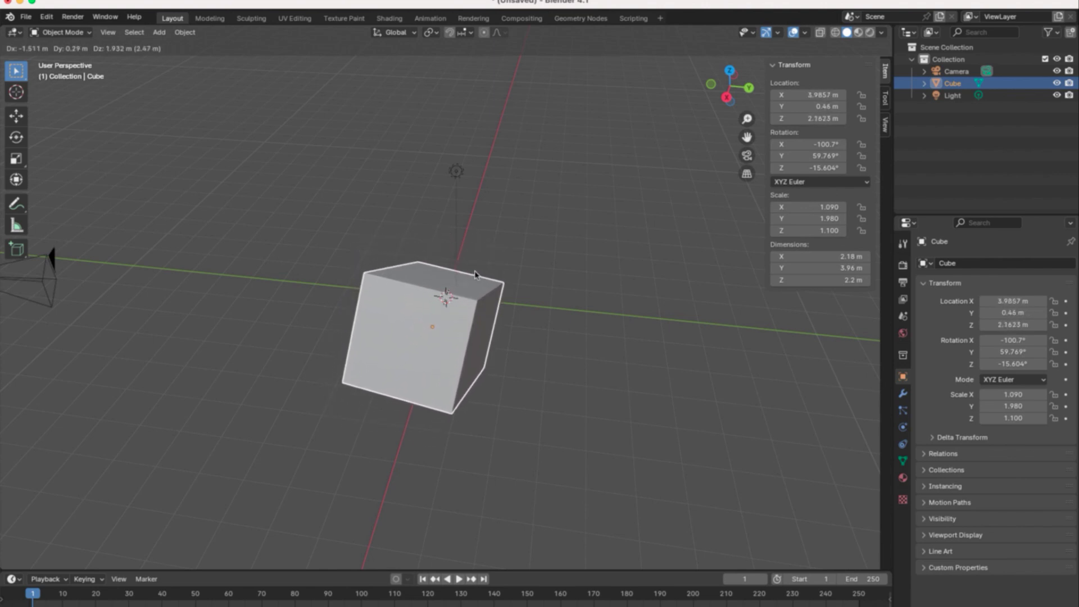
{"action": "left_click", "coordinate": [475, 272]}
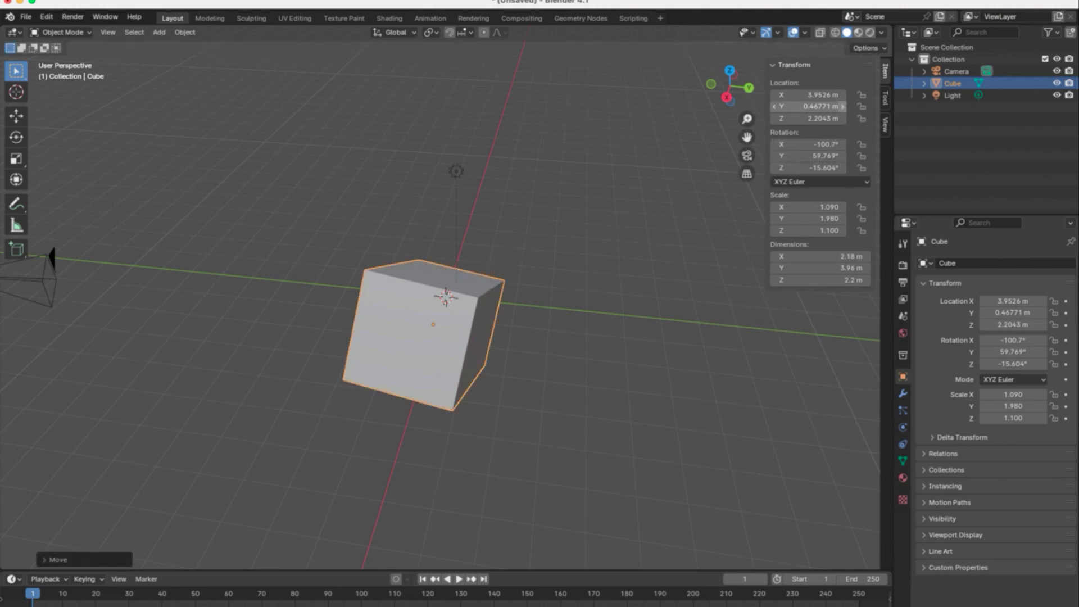
Nudge the cube's location to Y 0.50771 m and X 3.9926 m, and its Y rotation to 61.769°
{"action": "left_click_drag", "start_coordinate": [840, 107], "coordinate": [846, 110]}
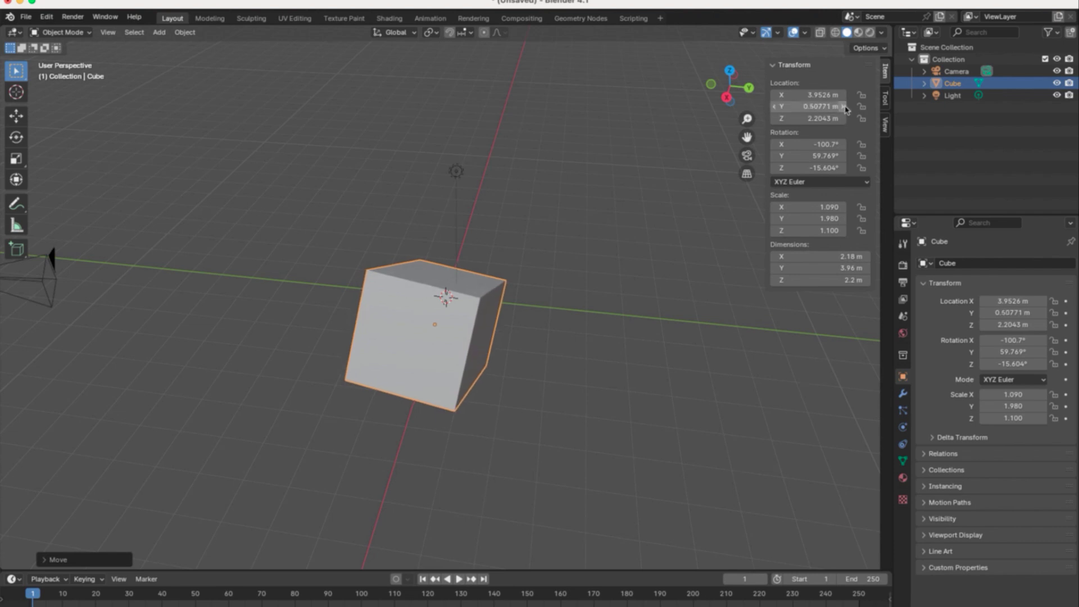
{"action": "left_click", "coordinate": [843, 95]}
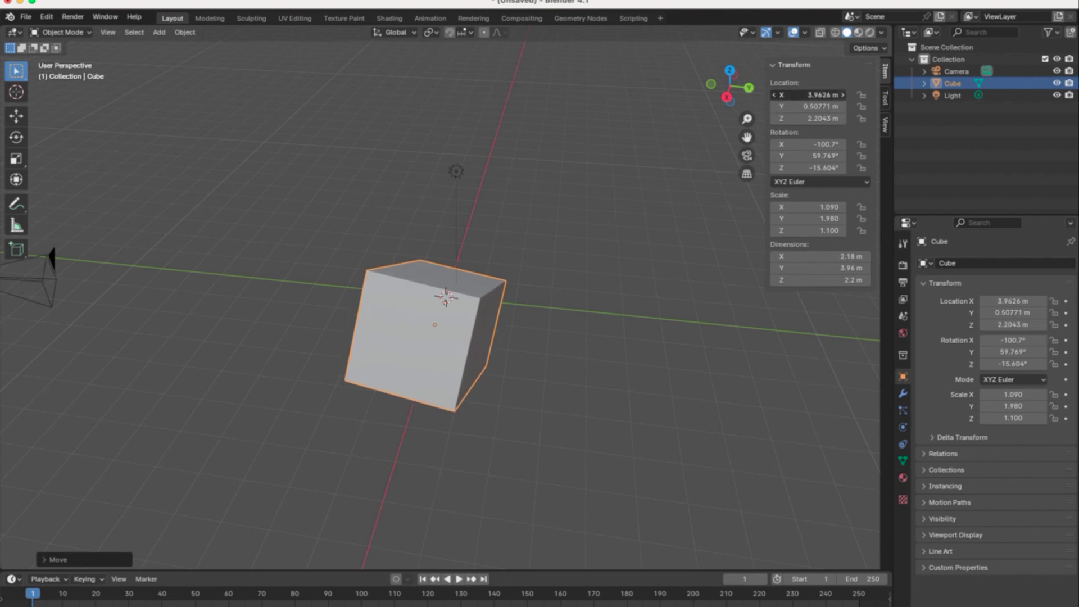
{"action": "left_click", "coordinate": [842, 95]}
{"action": "left_click", "coordinate": [842, 95]}
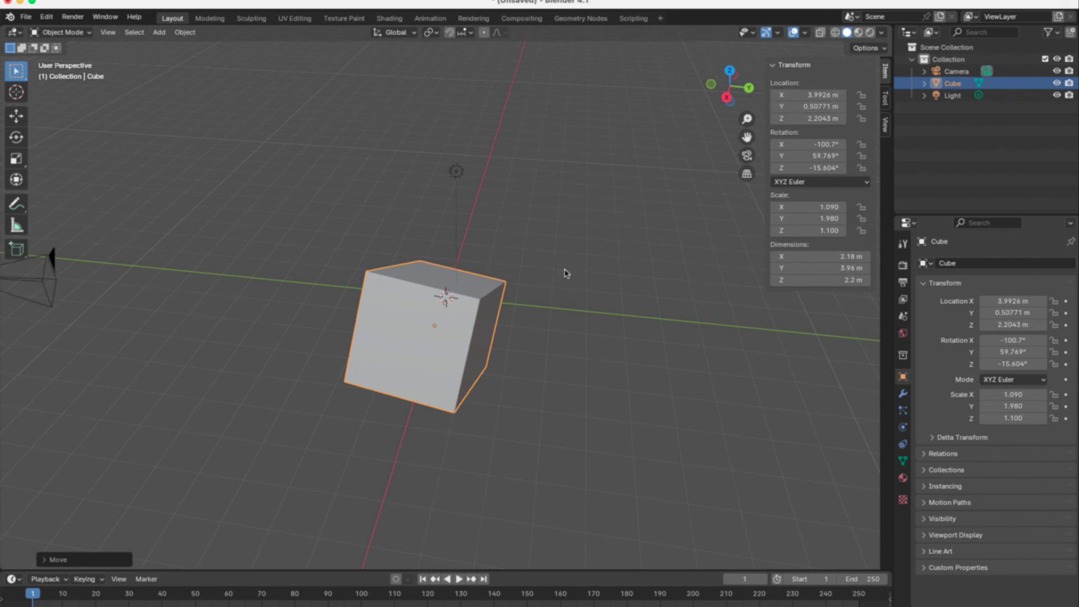
{"action": "left_click", "coordinate": [843, 156]}
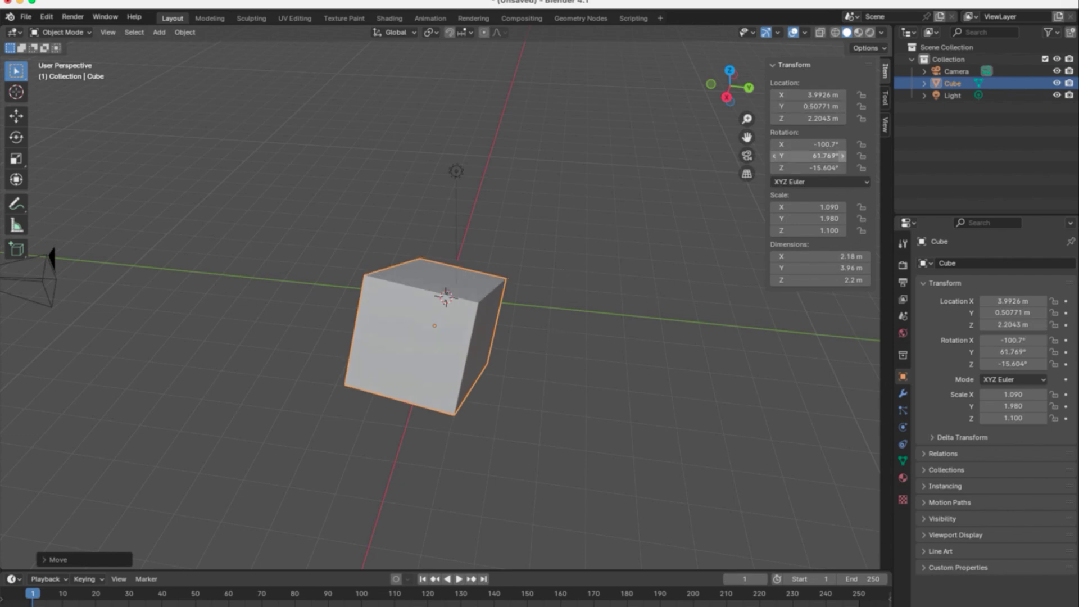